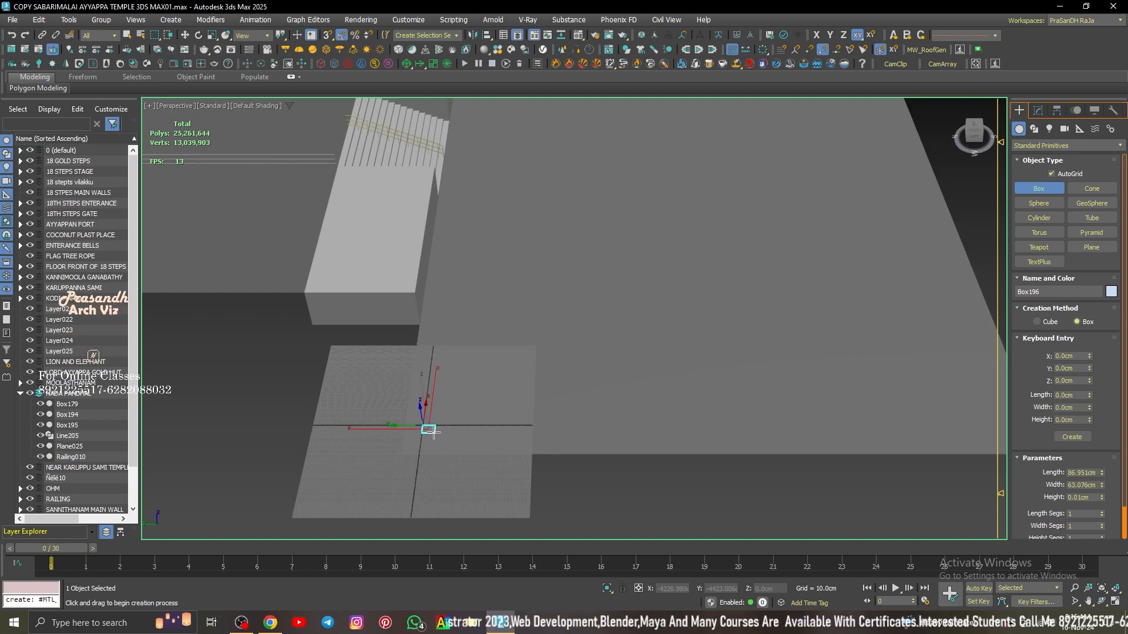
Step: Finish the column box at the platform's corner and set its height to 800 cm
middle_click_drag(413, 291, 528, 334, "alt")
key("s")
right_click(273, 334)
middle_click_drag(273, 333, 376, 294, "alt")
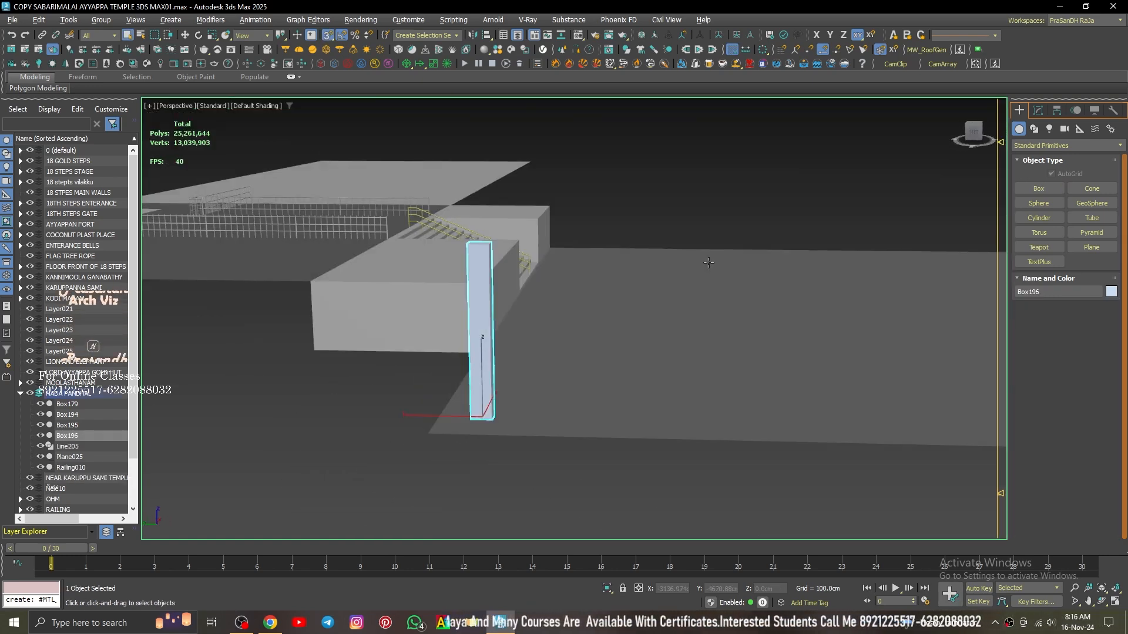
left_click(1038, 111)
left_click_drag(1101, 375, 1099, 362)
type("800")
key("Return")
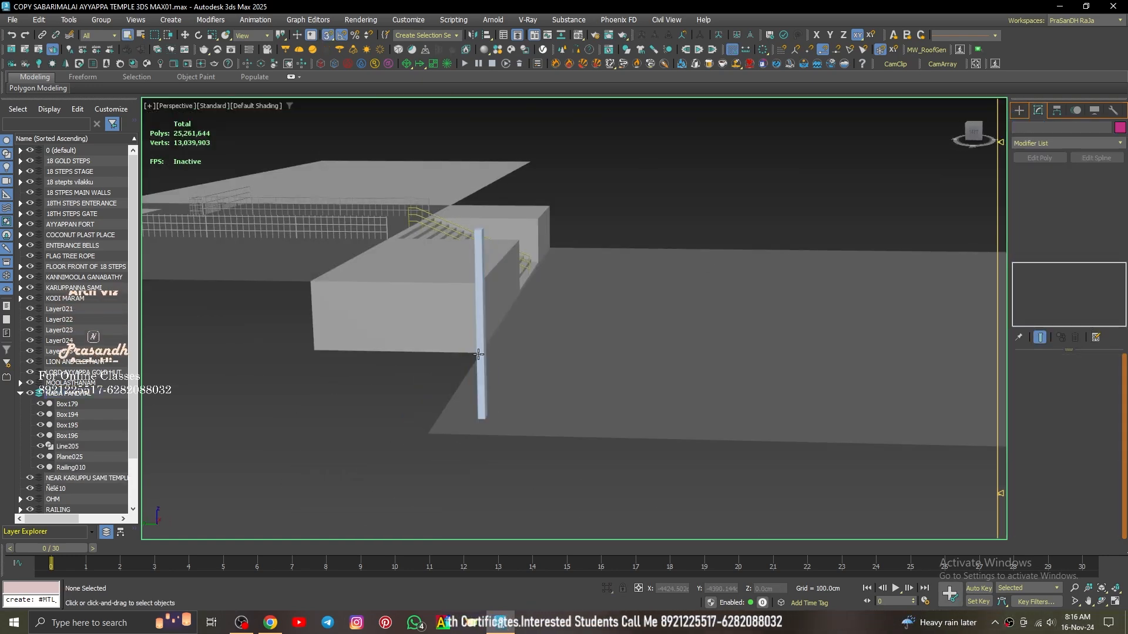
Step: Isolate the column and inset its side faces by 6 cm with Edit Poly to shape an I-profile
key("alt+q")
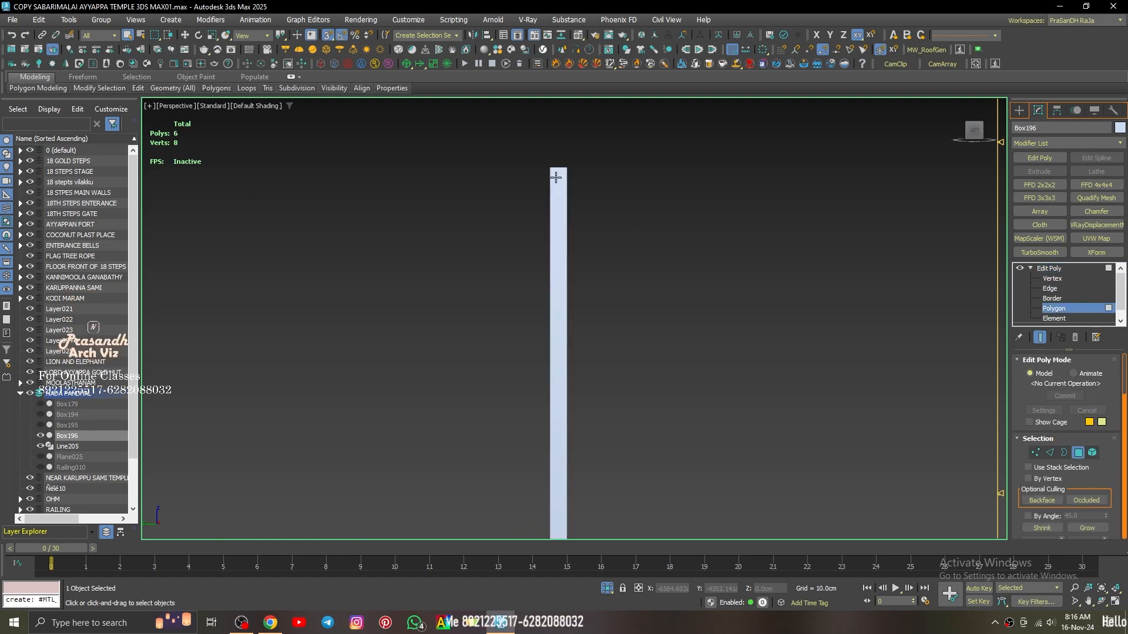
left_click(556, 178)
right_click(556, 177)
left_click(550, 239)
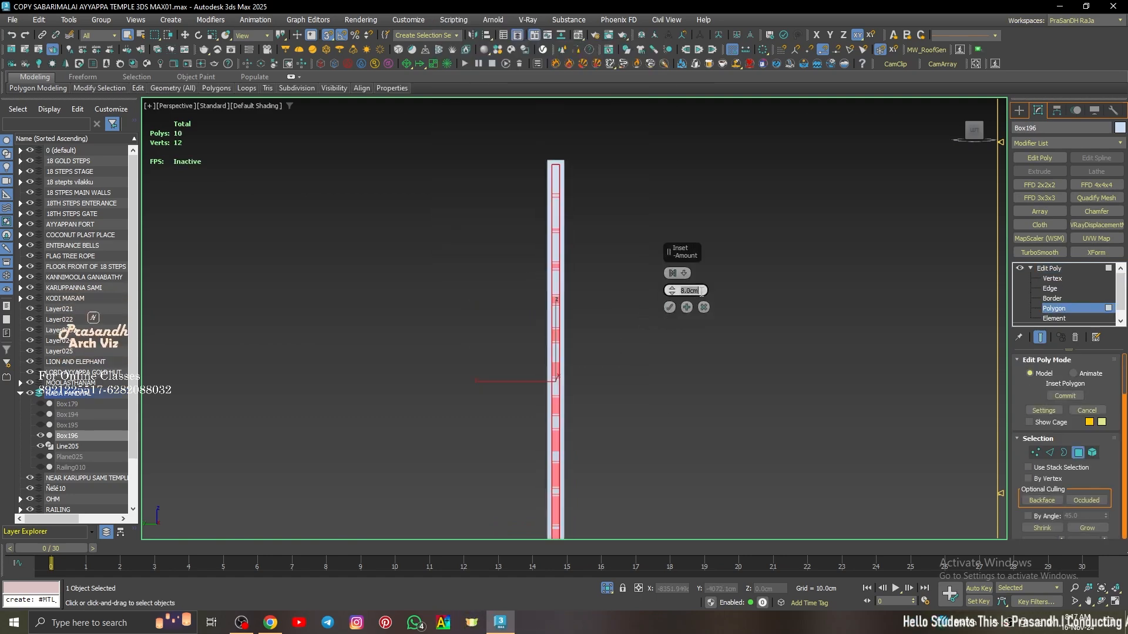
right_click(587, 376)
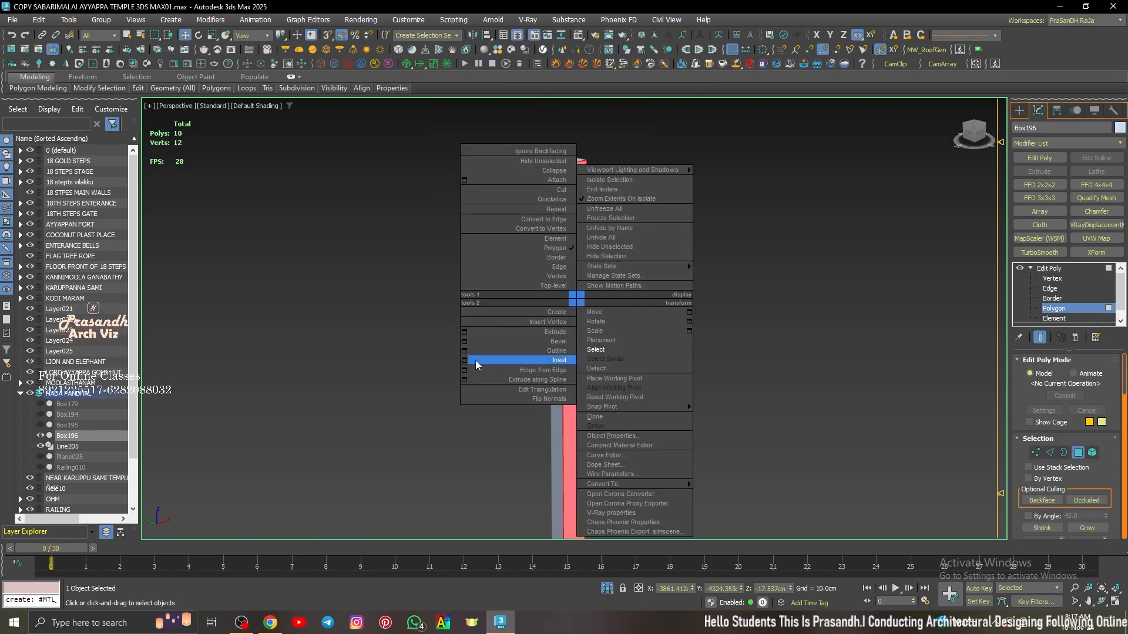
left_click(473, 360)
scroll(516, 412, "down", 6)
scroll(531, 252, "up", 6)
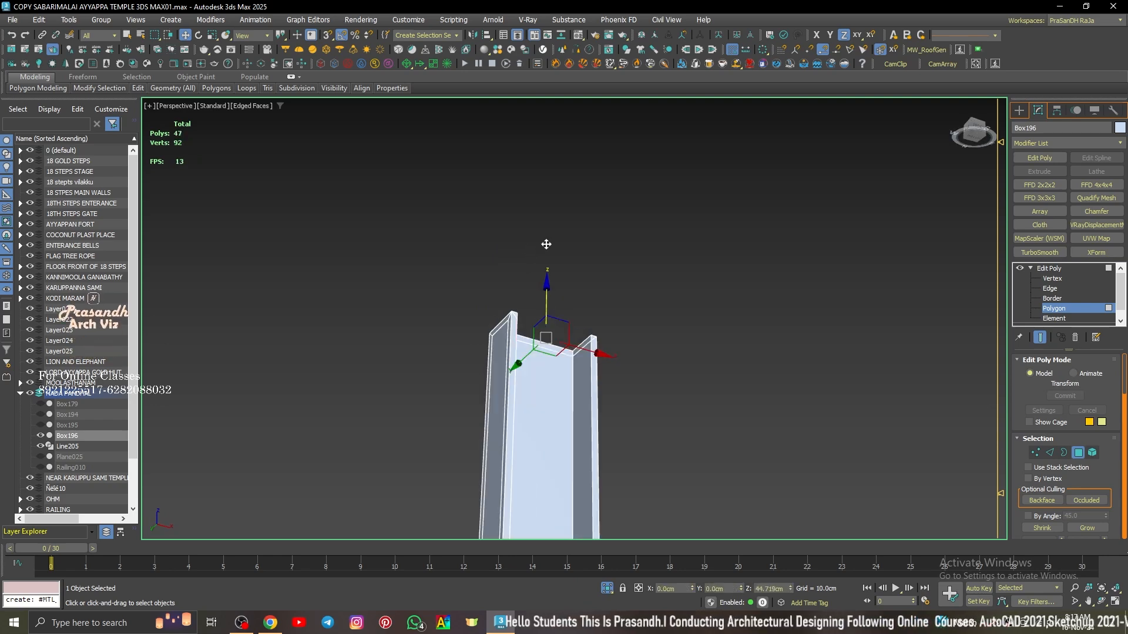
Step: Apply a Chamfer modifier to the isolated I-shaped column
left_click(1020, 110)
scroll(546, 341, "up", 5)
left_click(1038, 111)
left_click(1096, 211)
scroll(596, 212, "down", 6)
left_click(600, 282)
scroll(600, 282, "down", 3)
middle_click_drag(601, 282, 635, 300, "alt")
Step: Rotate the column about its vertical axis and bring back the rest of the scene
key("e")
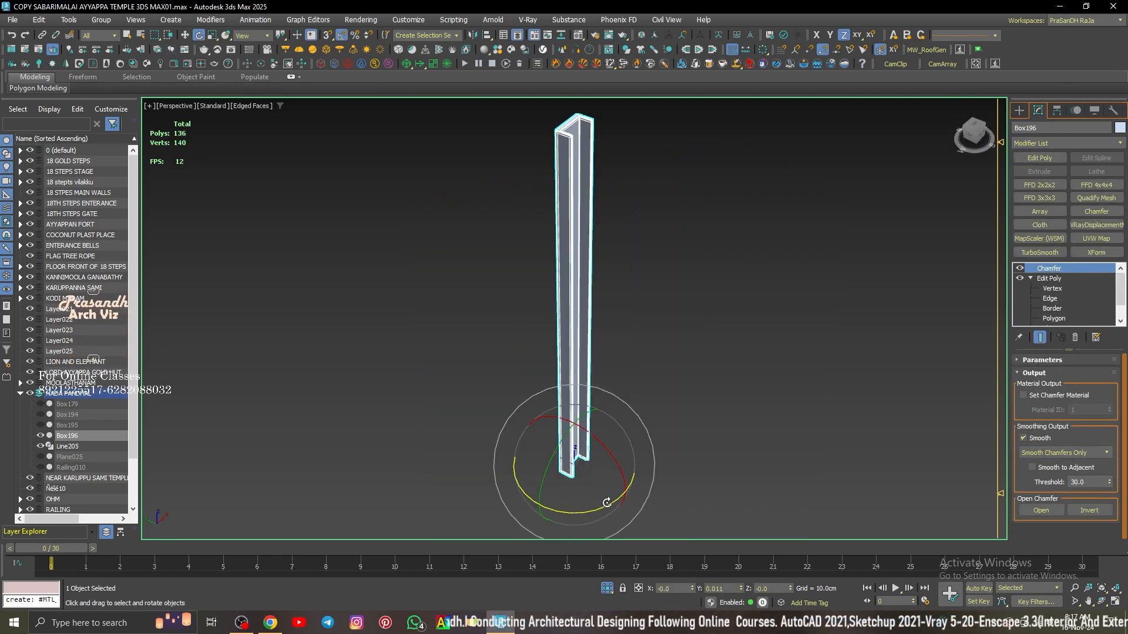
left_click(640, 359)
key("F4")
scroll(573, 365, "down", 6)
key("alt+q")
scroll(546, 340, "up", 5)
left_click(481, 353)
key("w")
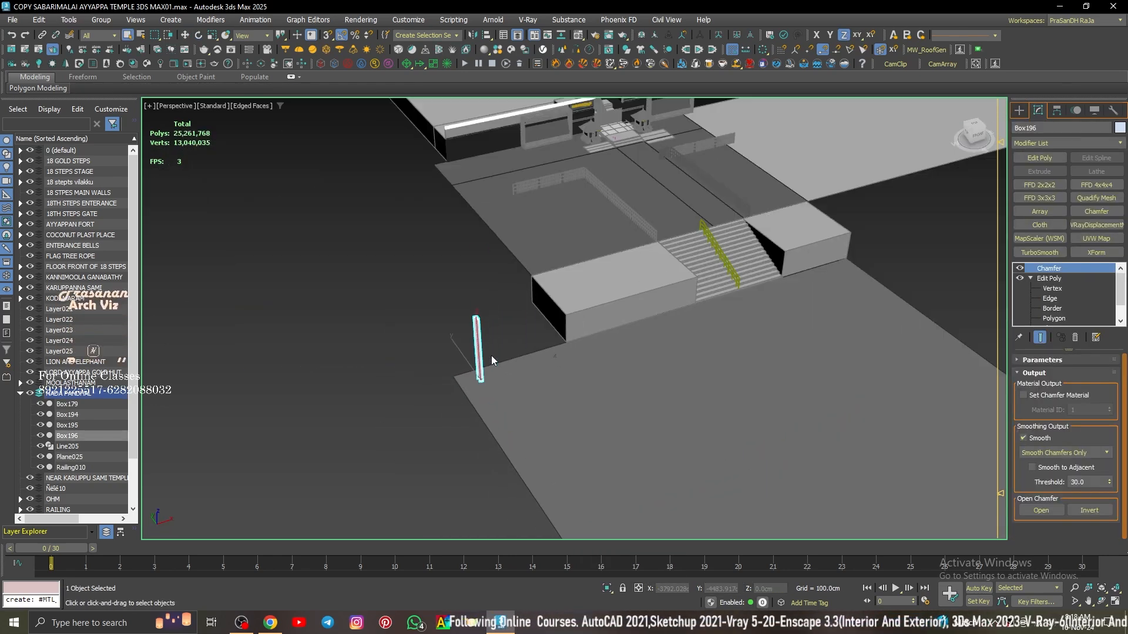
Step: Array the column along X as 12 instances spaced 250 cm apart
middle_click_drag(491, 358, 377, 425)
key("ctrl+z")
left_click(763, 49)
left_click_drag(584, 208, 387, 115)
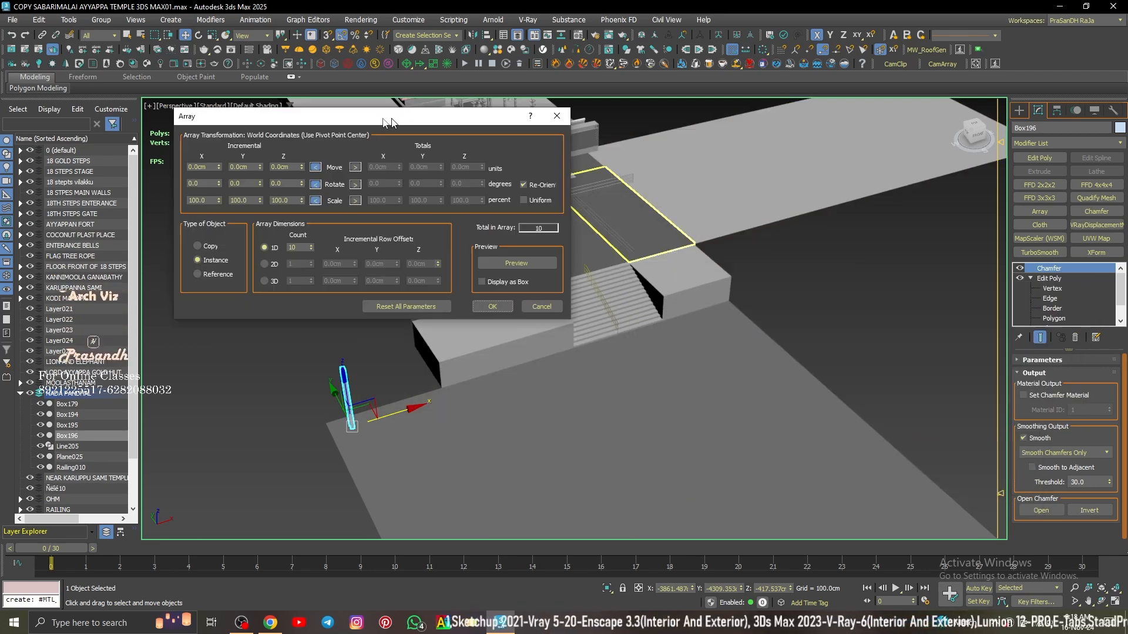
scroll(434, 375, "down", 4)
middle_click_drag(435, 376, 574, 377)
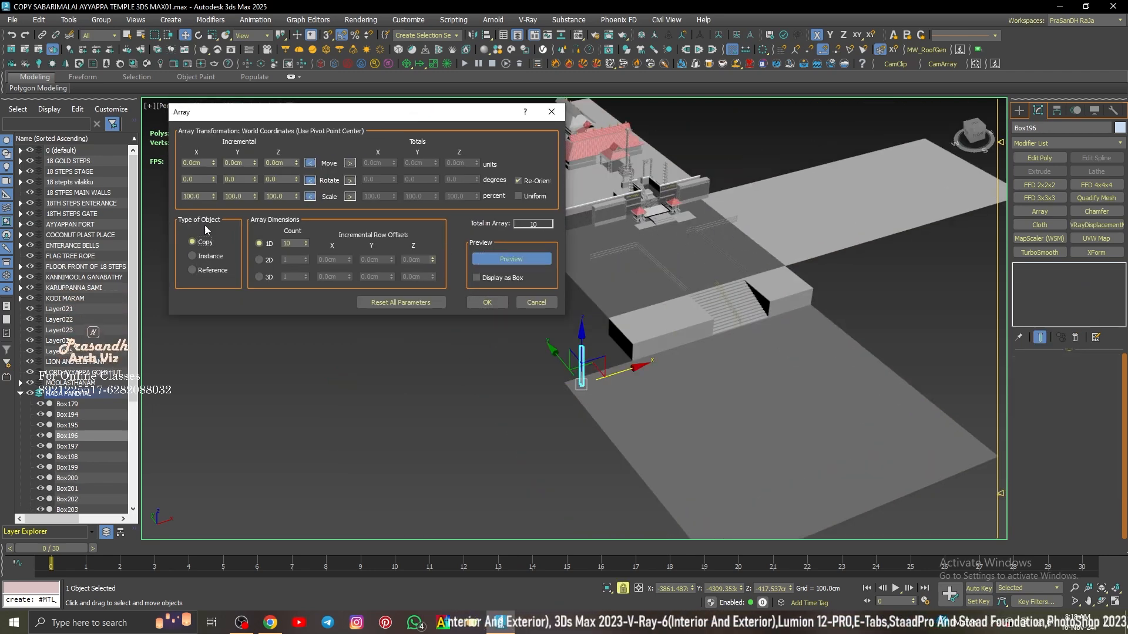
type("250")
key("Return")
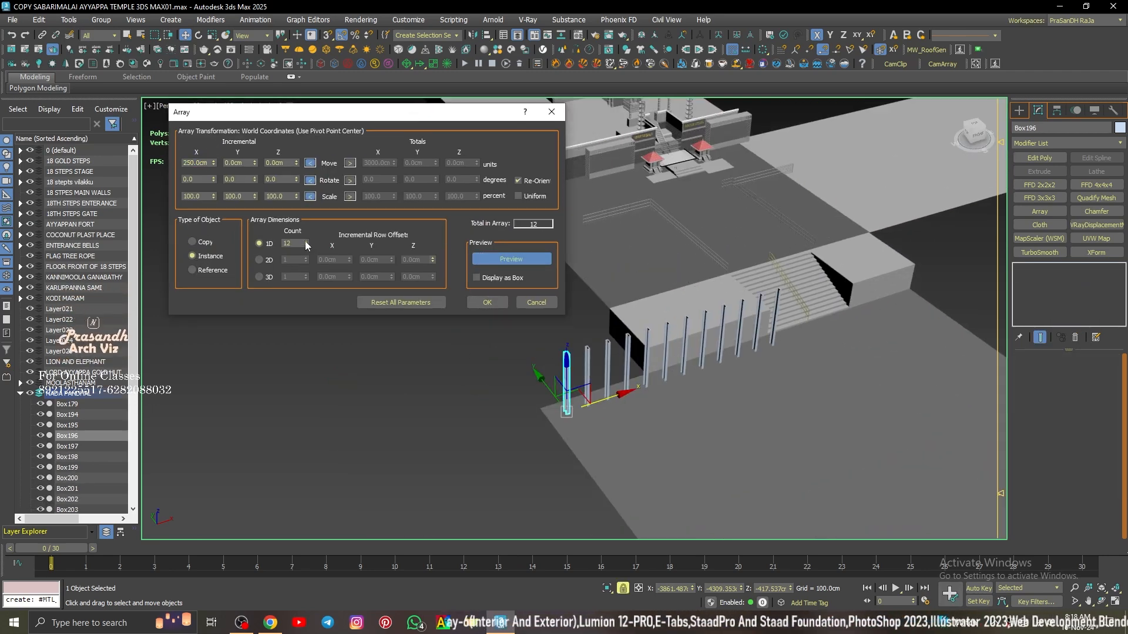
left_click(486, 302)
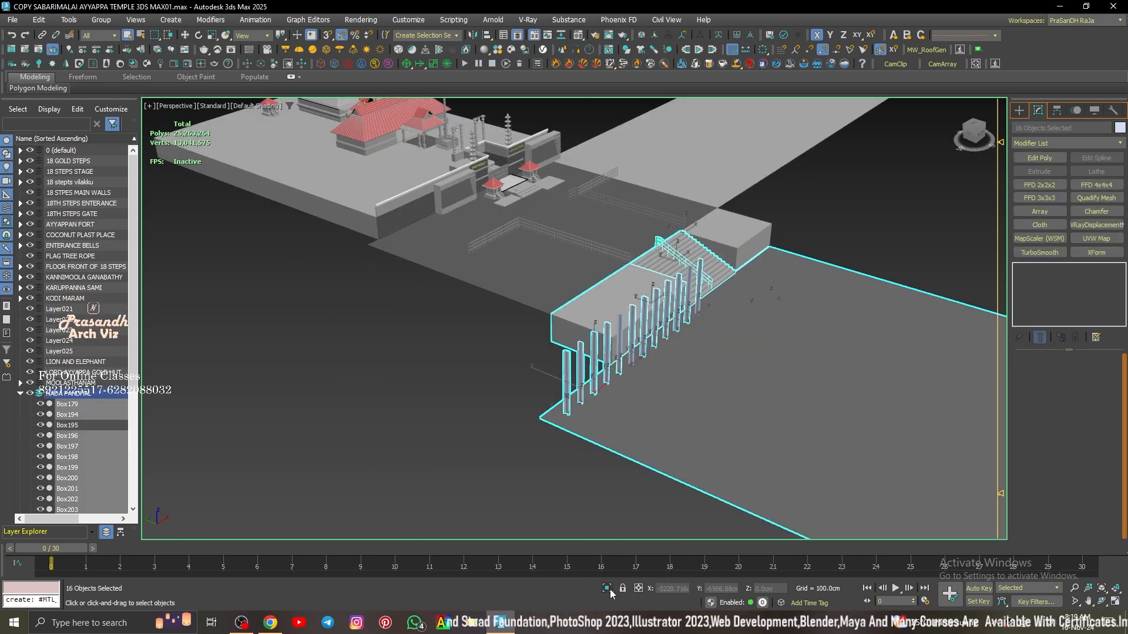
Step: Isolate the hall objects and copy the two column rows along Y across the platform floor
left_click(607, 588)
left_click(404, 362)
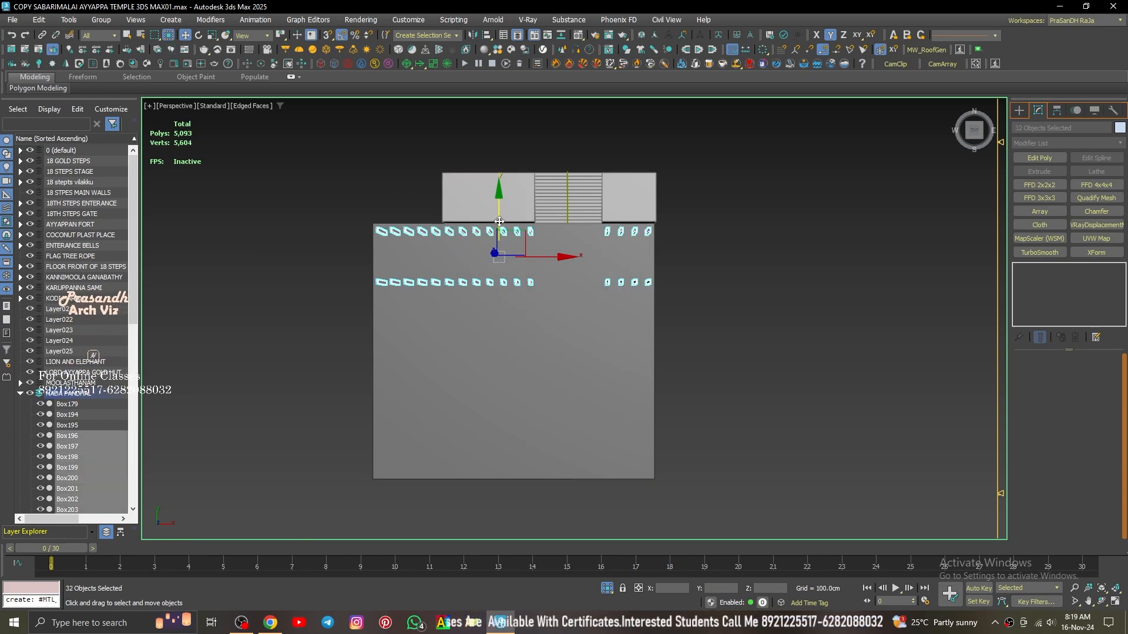
left_click_drag(506, 320, 496, 383, "shift")
left_click(564, 360)
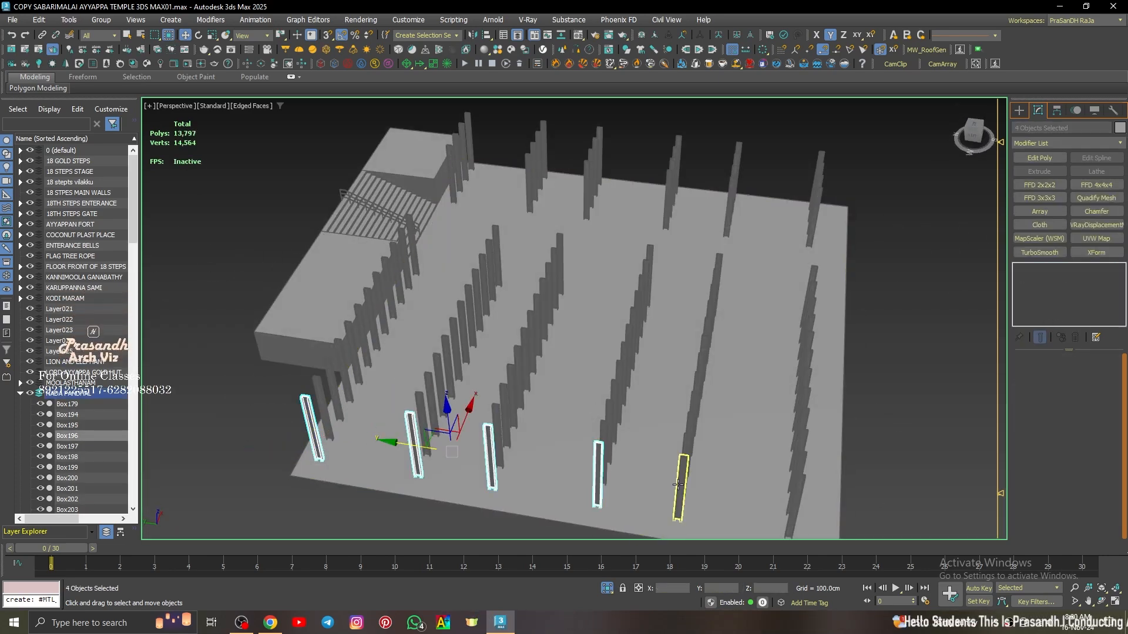
Step: Isolate the end column of each row and draw a box beam spanning them
key("alt+q")
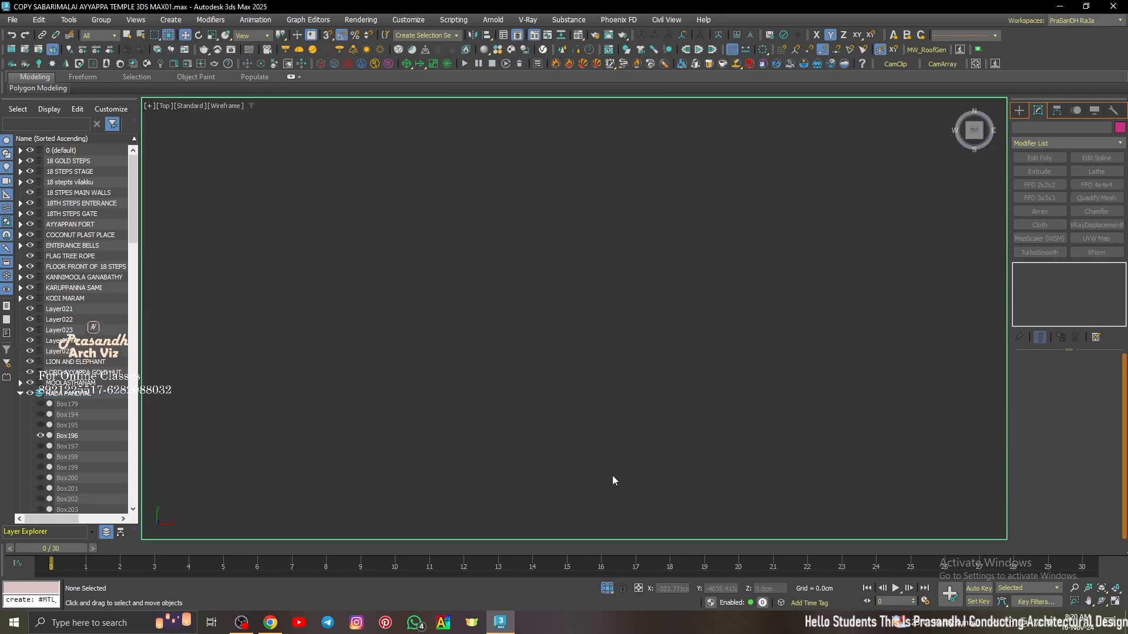
left_click(1038, 188)
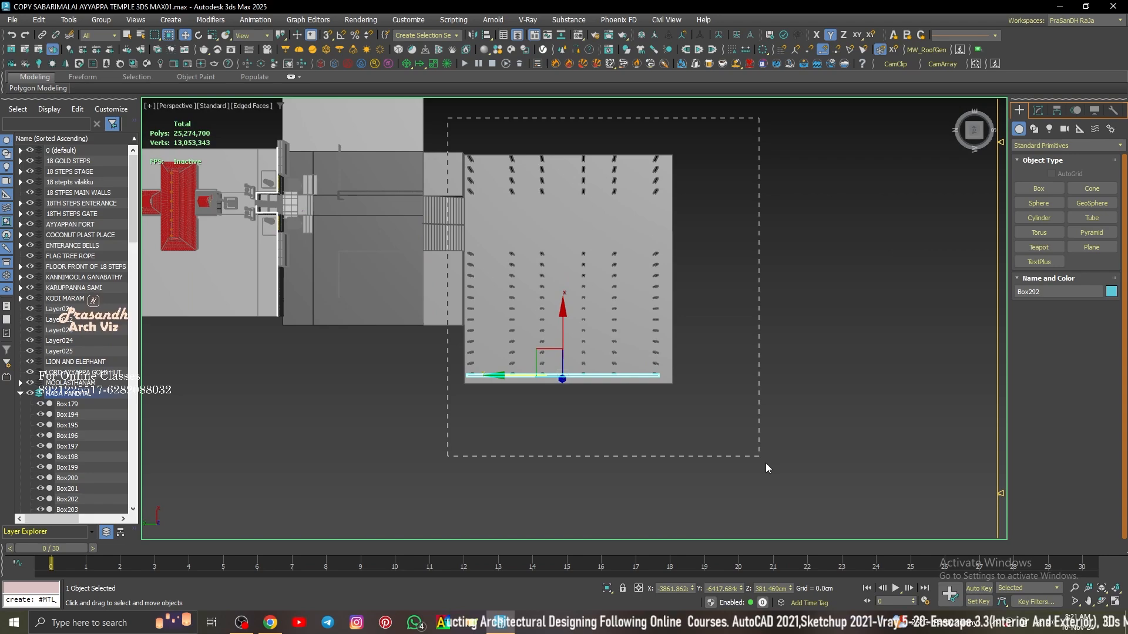
Step: Select the columns together with the new beam, leave out the platform, and isolate them
left_click_drag(766, 463, 770, 467)
middle_click_drag(769, 467, 622, 380, "alt")
scroll(622, 380, "up", 3)
left_click(659, 373, "alt")
middle_click_drag(614, 324, 652, 346)
key("alt+q")
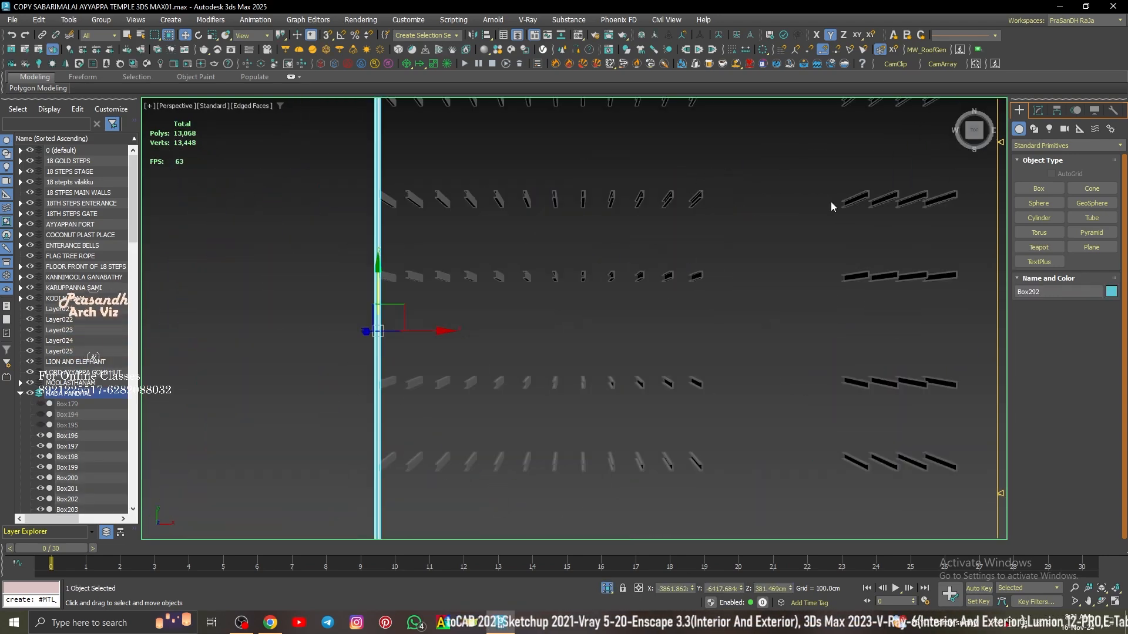
Step: Add further copied cross beams to the current beam selection
scroll(465, 284, "up", 5)
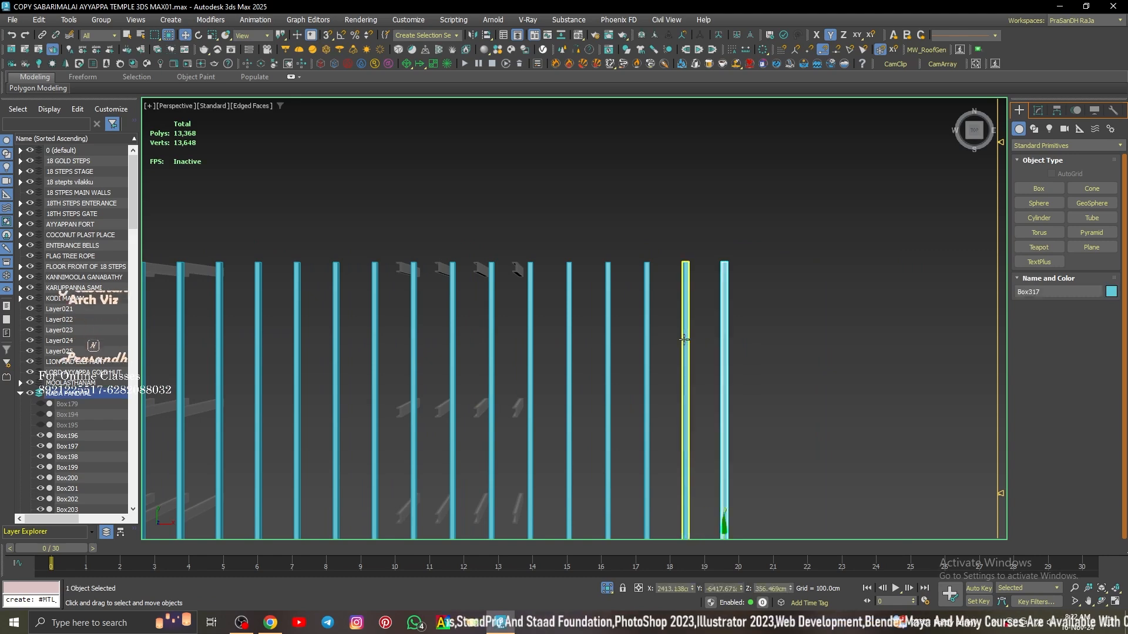
left_click(453, 334, "ctrl")
middle_click_drag(452, 334, 814, 341)
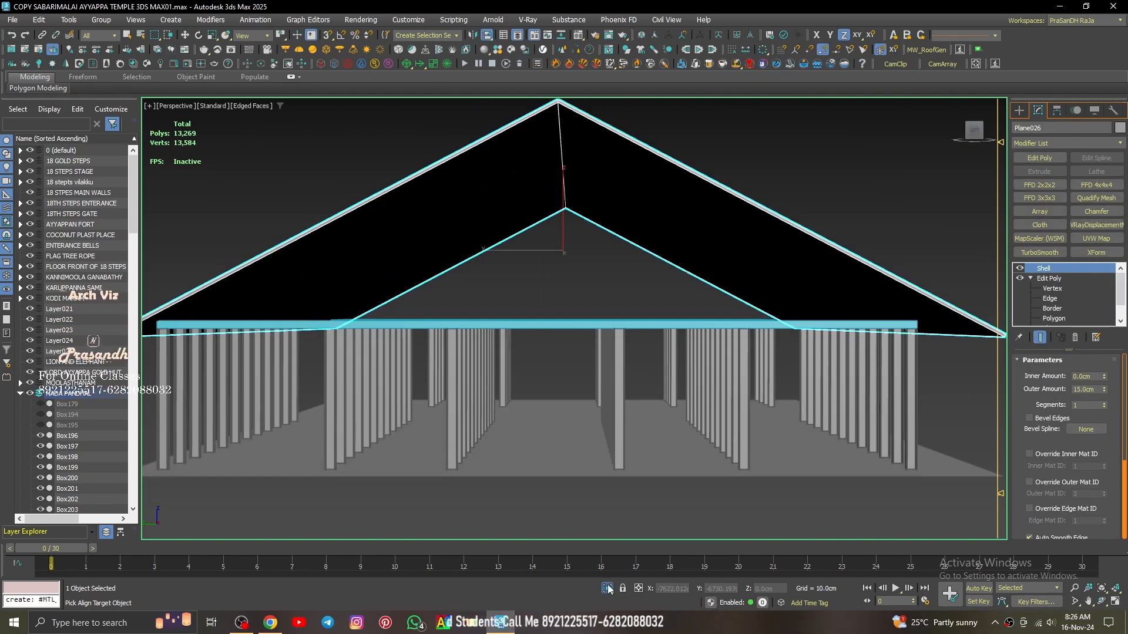
Step: Isolate the gable roof and connect the end edges of both slopes with 20 segments
left_click(608, 589)
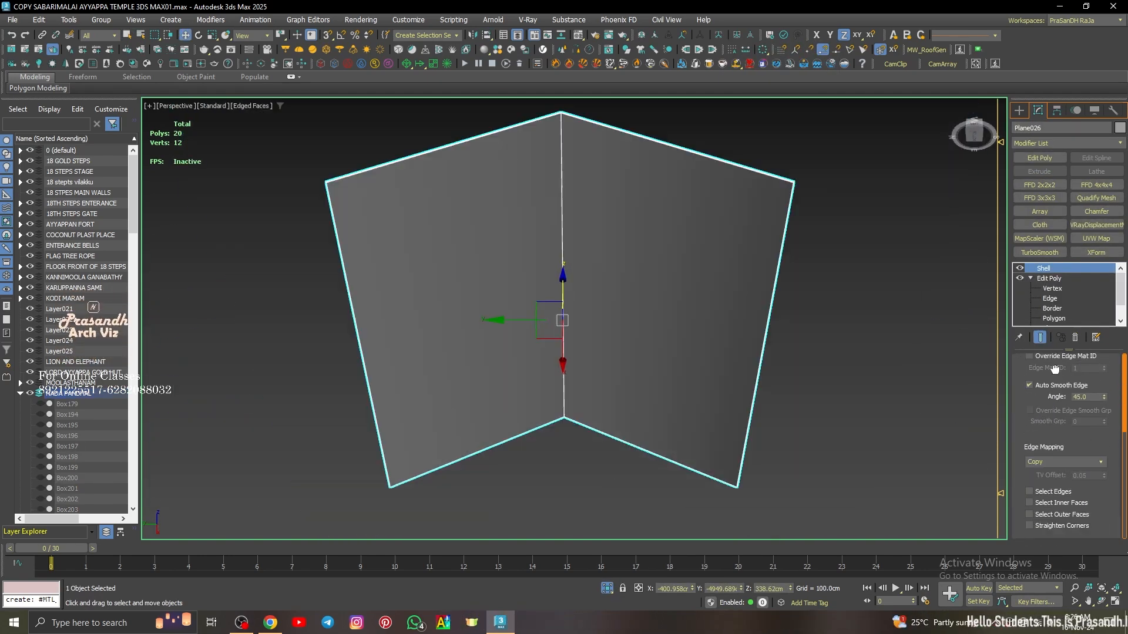
left_click(676, 148, "ctrl")
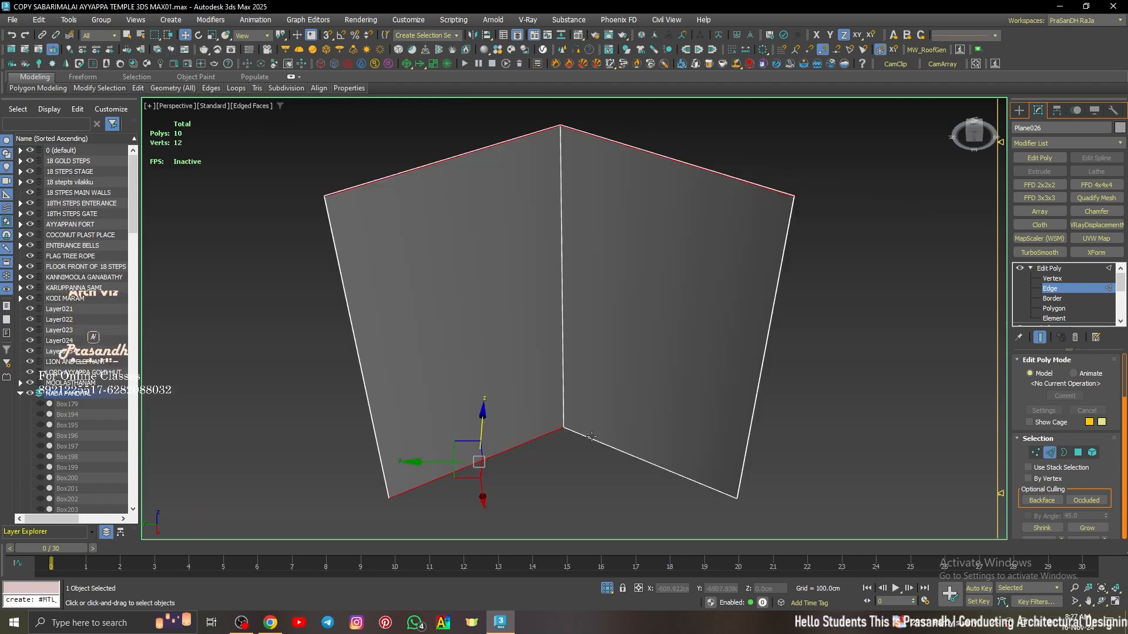
left_click(647, 453, "ctrl")
key("ctrl+shift+e")
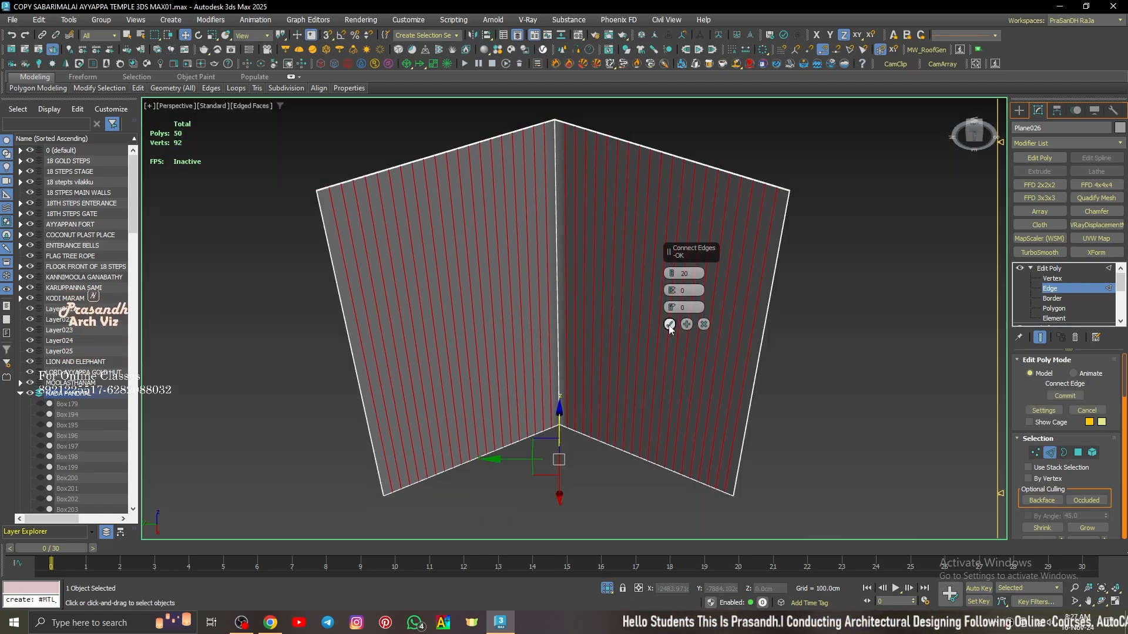
left_click(669, 326)
Step: Connect the lengthwise edges of both roof slopes to divide them into a grid of polygons
scroll(758, 329, "up", 4)
left_click(770, 329, "ctrl")
scroll(764, 328, "down", 4)
scroll(441, 264, "up", 4)
left_click(457, 264, "ctrl")
scroll(469, 276, "down", 4)
key("ctrl+shift+e")
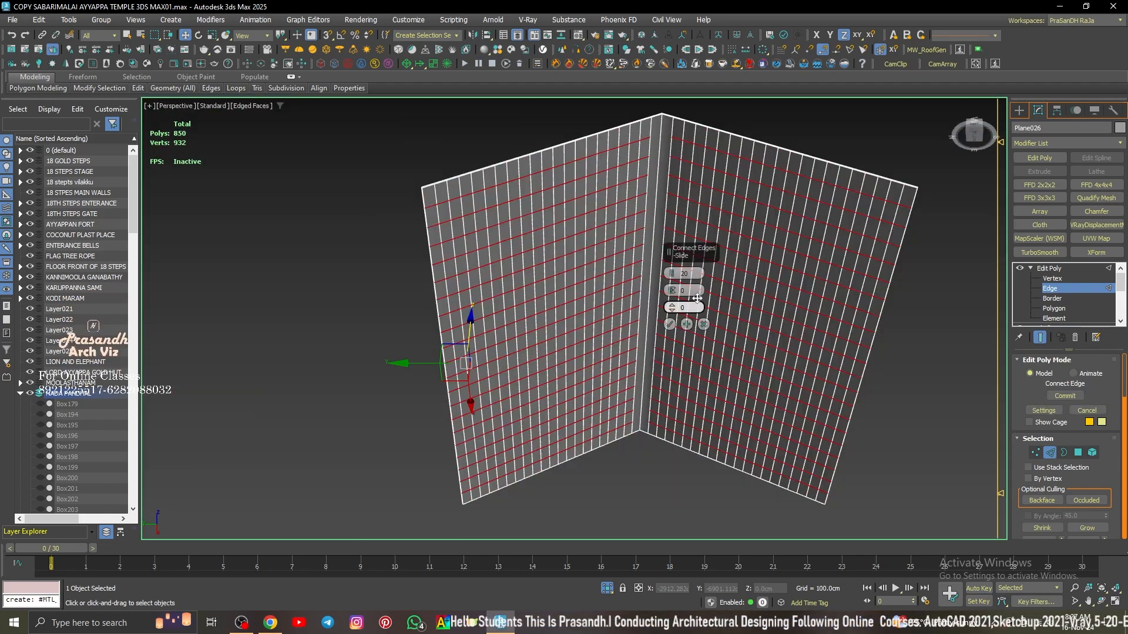
left_click(669, 324)
Step: Select the complete second row of polygons on one roof slope
key("4")
scroll(470, 223, "up", 3)
left_click(644, 158, "shift")
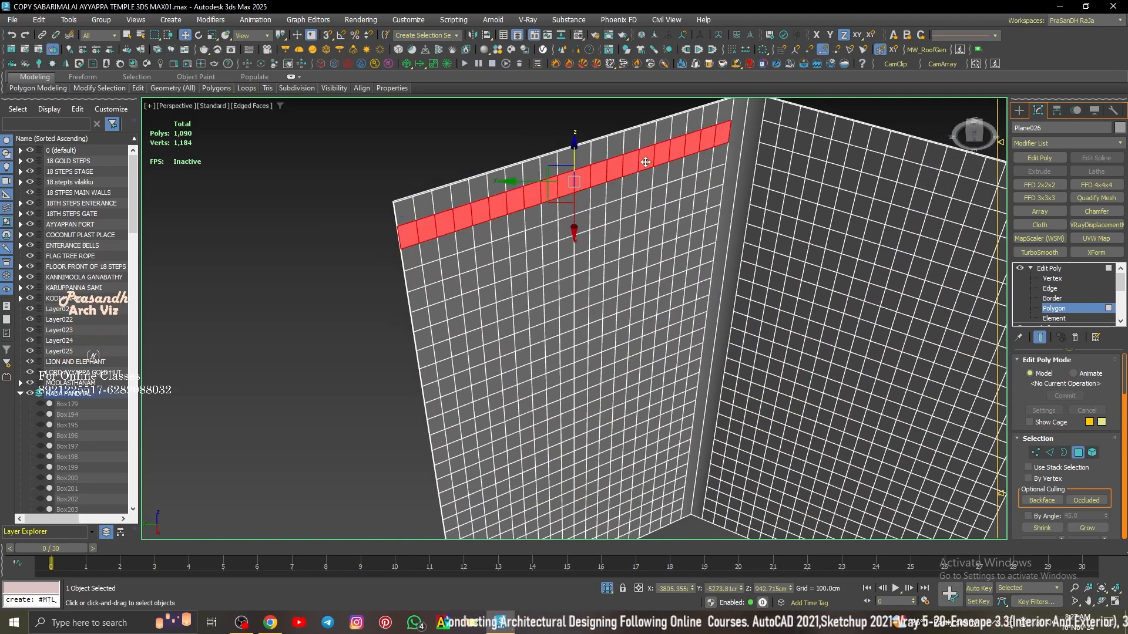
scroll(634, 176, "down", 3)
left_click(617, 191, "ctrl+shift")
scroll(734, 281, "up", 4)
mouse_move(99, 88)
left_click(142, 199)
scroll(466, 206, "down", 3)
left_click(359, 202)
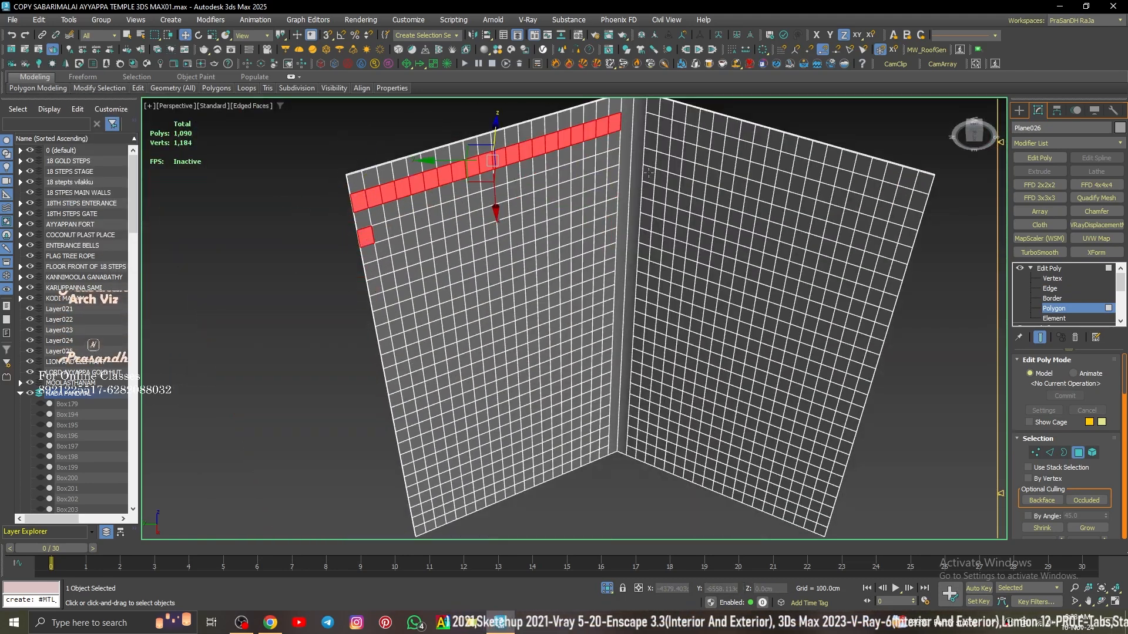
Step: Add alternate rows of polygons along the same roof slope to the selection
scroll(577, 210, "up", 3)
left_click(621, 256, "ctrl")
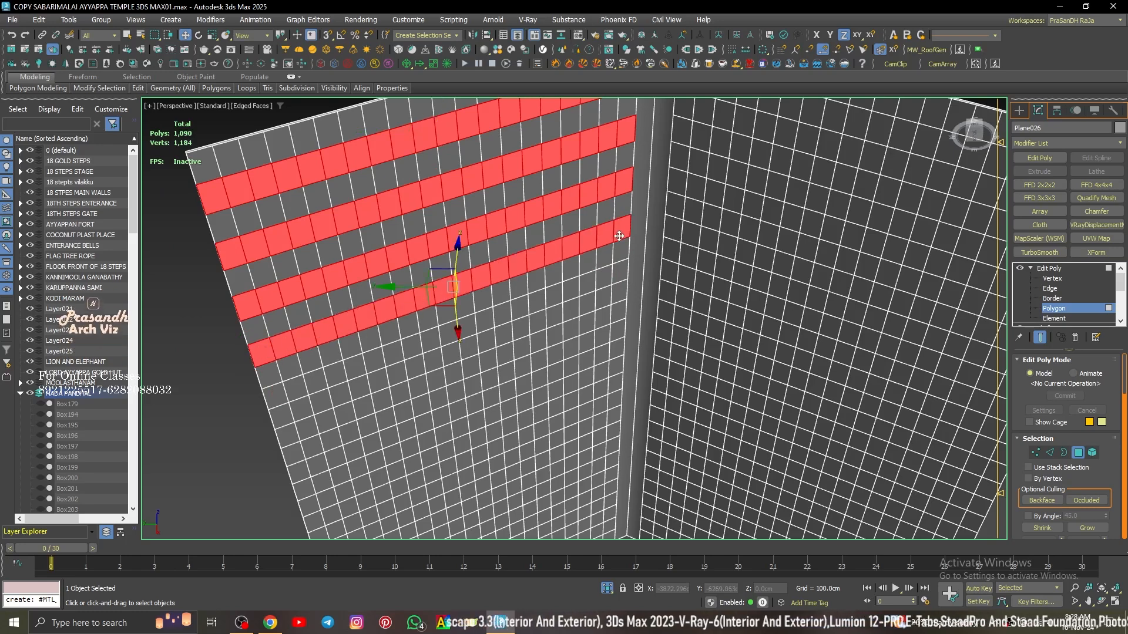
middle_click_drag(619, 236, 614, 146)
left_click(269, 304, "ctrl")
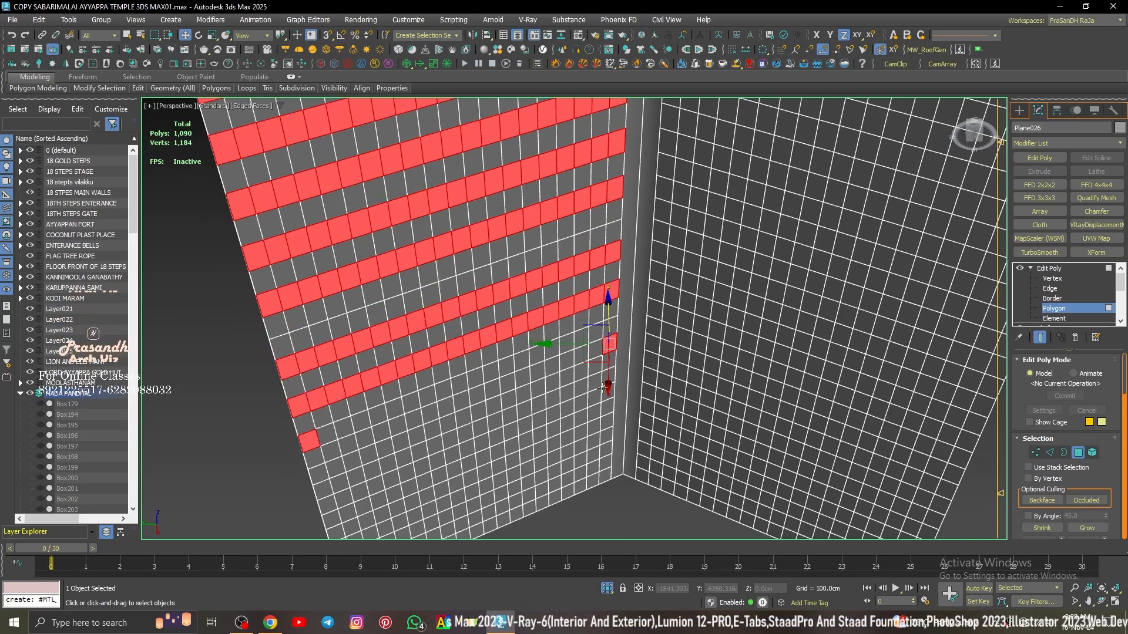
middle_click_drag(316, 441, 313, 398)
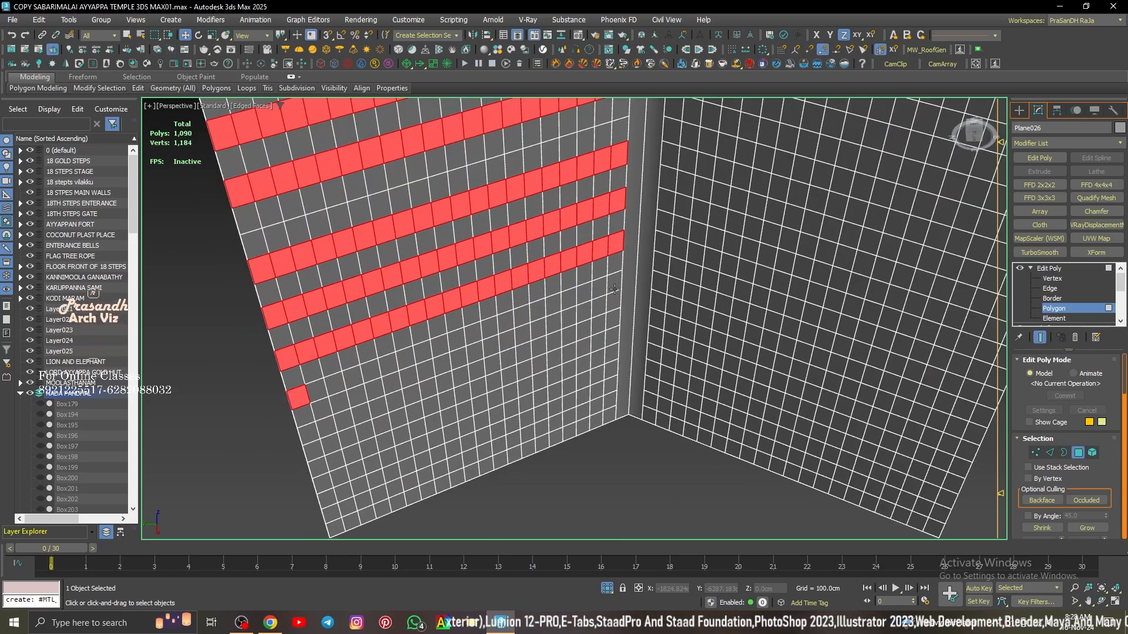
left_click(326, 505, "ctrl")
left_click(339, 498, "shift")
scroll(330, 470, "down", 5)
scroll(311, 345, "up", 3)
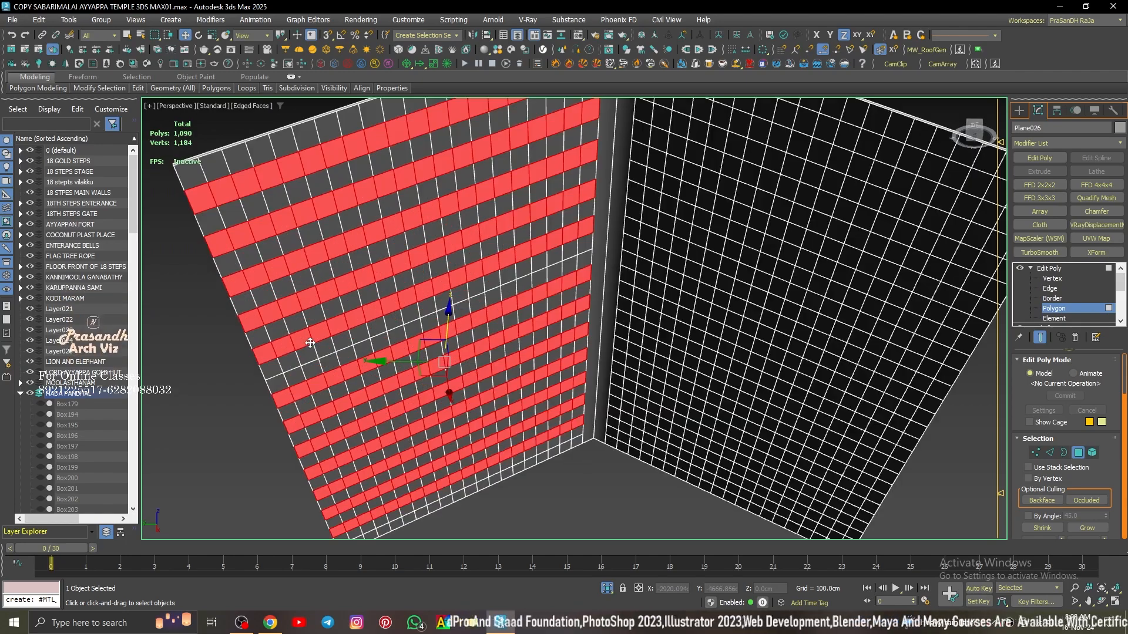
Step: Correct the row spacing and select the remaining alternate polygon rows to the end of the slope
middle_click_drag(310, 345, 257, 335, "alt")
scroll(255, 335, "down", 3)
scroll(276, 278, "up", 4)
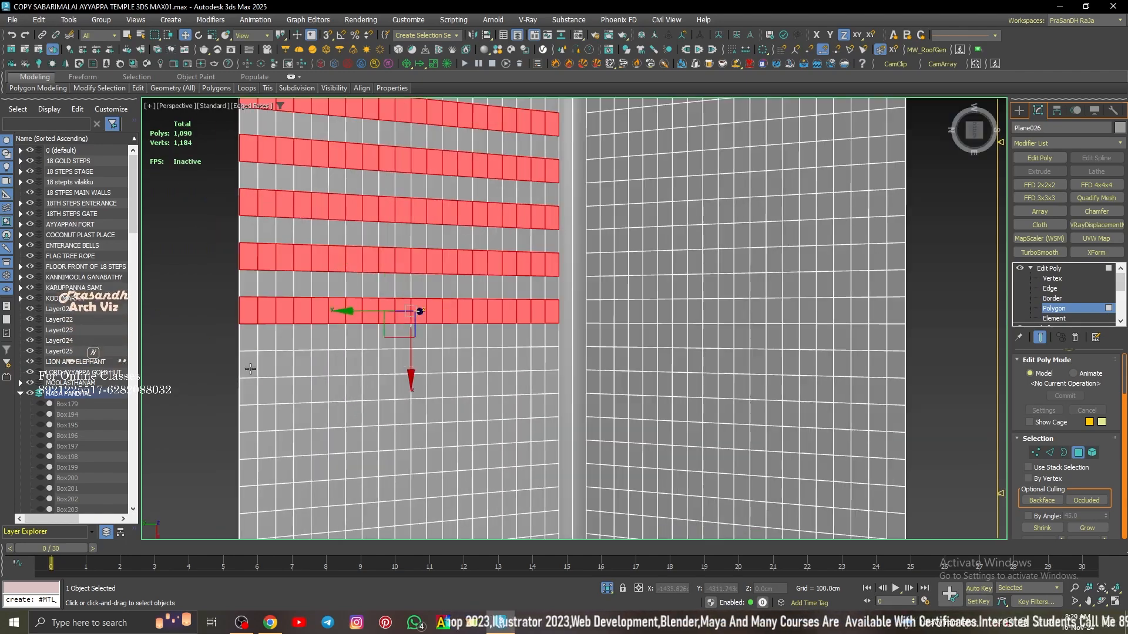
left_click(249, 367, "ctrl")
left_click(544, 335, "shift")
scroll(319, 342, "down", 4)
scroll(320, 342, "up", 3)
left_click(309, 347, "ctrl")
scroll(357, 345, "up", 3)
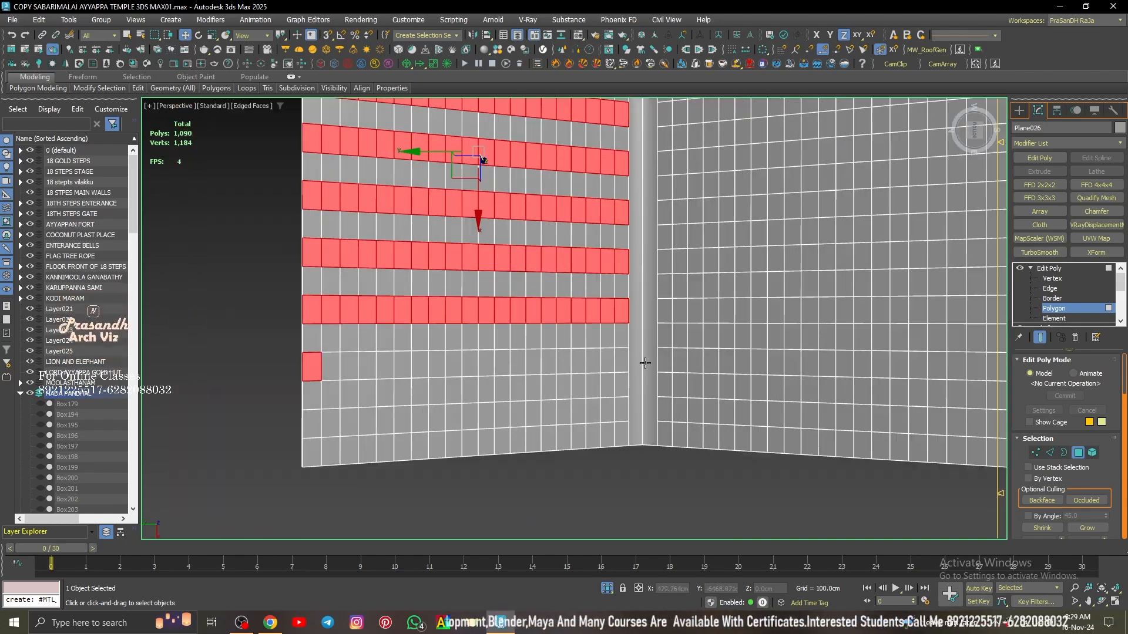
left_click(622, 363, "shift")
scroll(623, 364, "down", 3)
left_click(448, 409, "ctrl")
left_click(461, 409, "shift")
Step: Detach the selected polygon rows from the roof as a separate object
scroll(460, 409, "down", 3)
key("alt+d")
key("Return")
Step: Add a Shell modifier to the detached roof strips with an outer amount of 35 cm
left_click(1022, 112)
left_click(517, 223)
left_click(1038, 110)
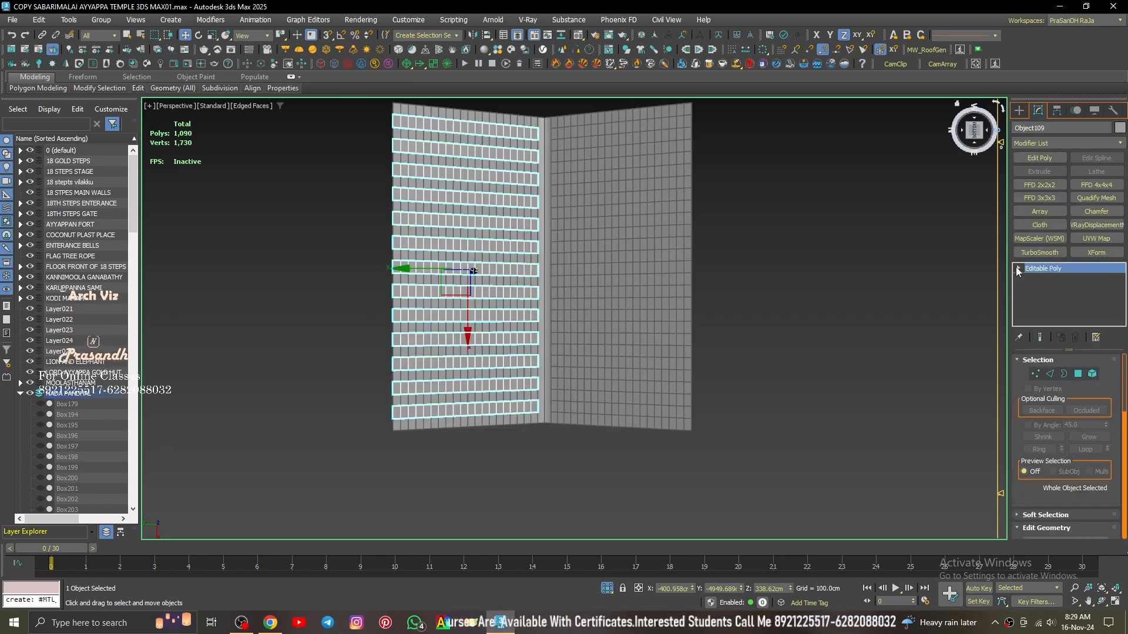
left_click(1048, 170)
double_click(1084, 389)
type("35")
key("Return")
middle_click_drag(517, 264, 558, 346, "alt")
scroll(552, 317, "up", 3)
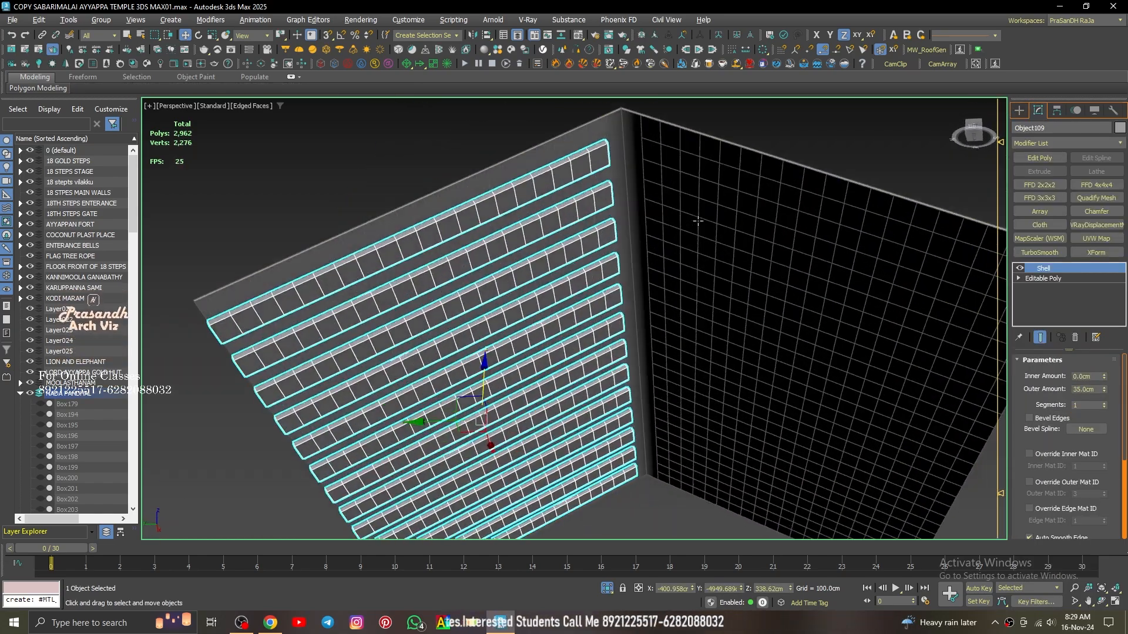
Step: Mirror a copy of the strips onto the opposite roof slope and select the roof surface
left_click(473, 35)
left_click(540, 264)
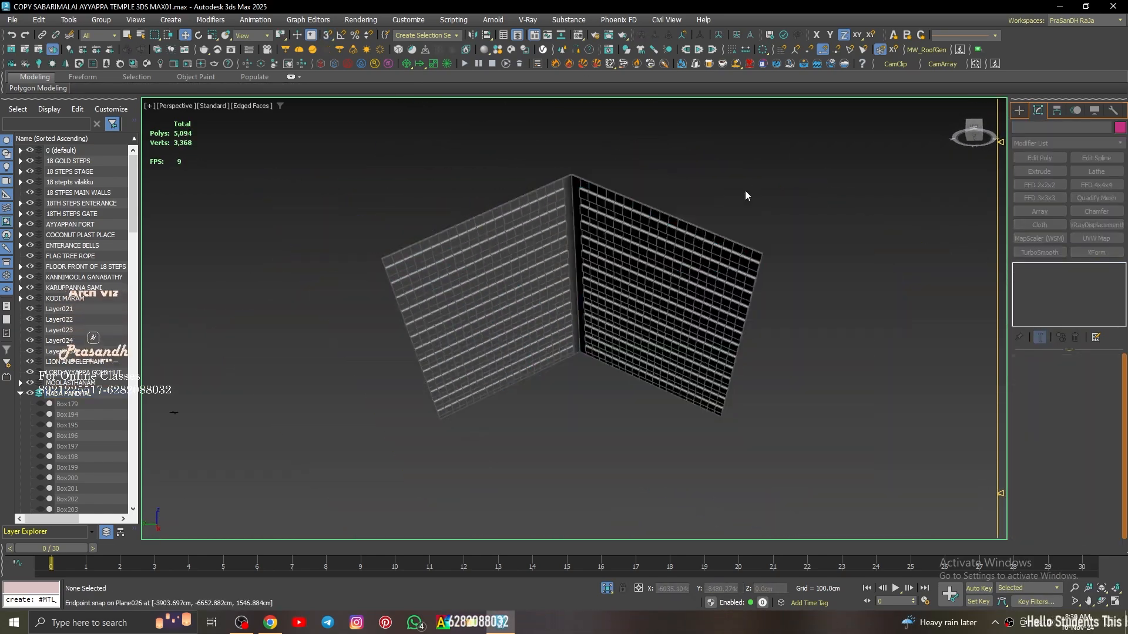
scroll(745, 190, "up", 5)
left_click(693, 219)
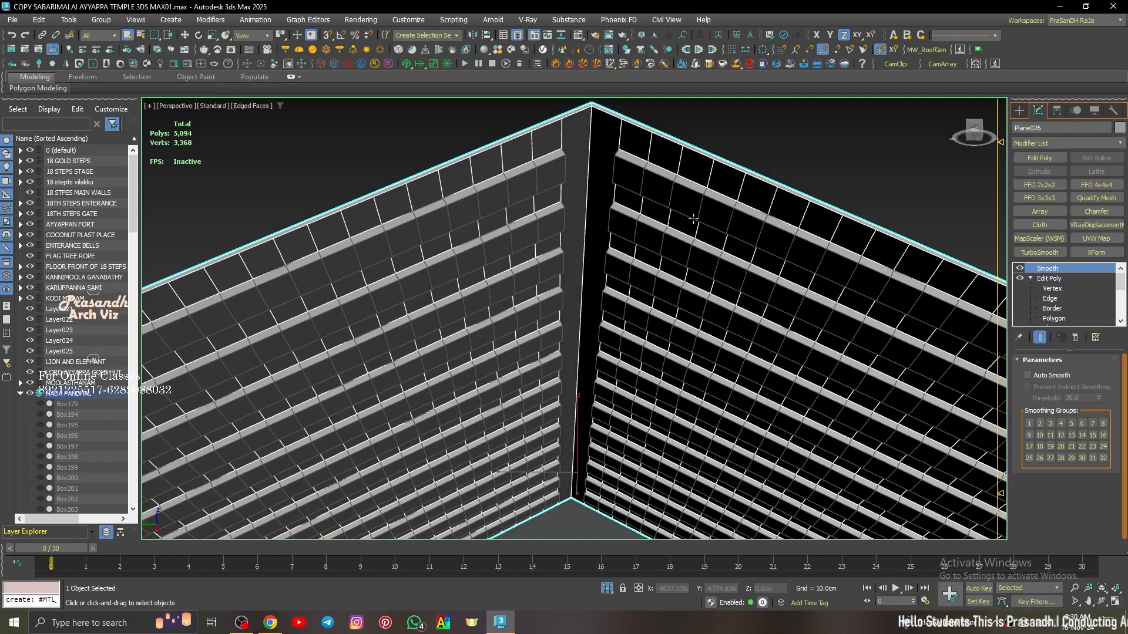
Step: Check the raised strips on both roof slopes and bring the rest of the temple scene back from isolation
scroll(693, 219, "down", 5)
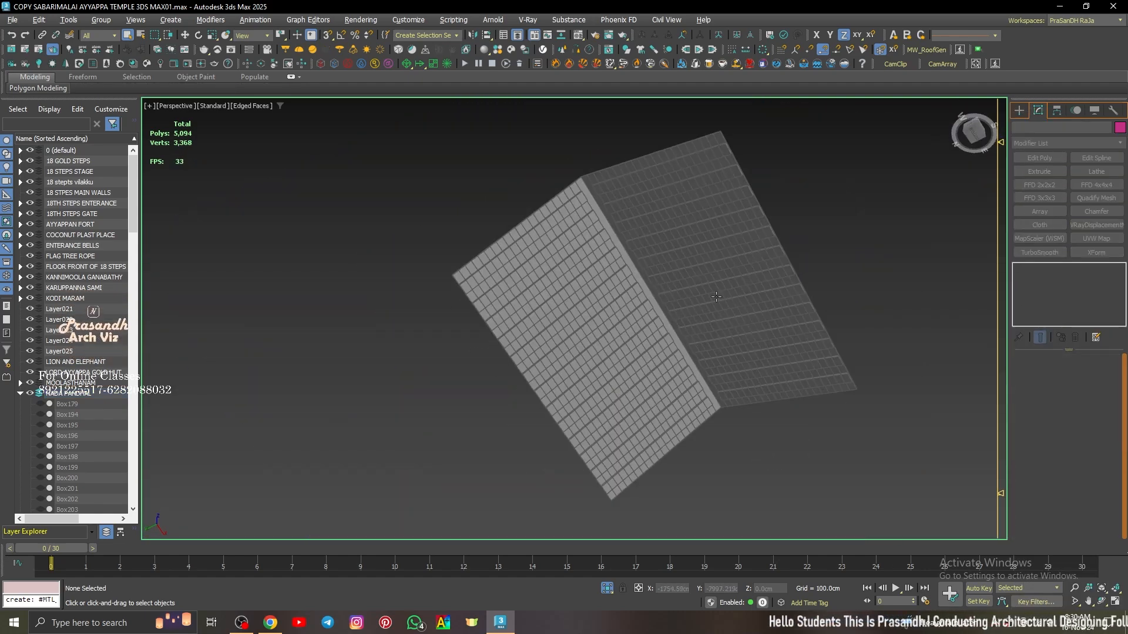
scroll(570, 299, "up", 5)
left_click(570, 299)
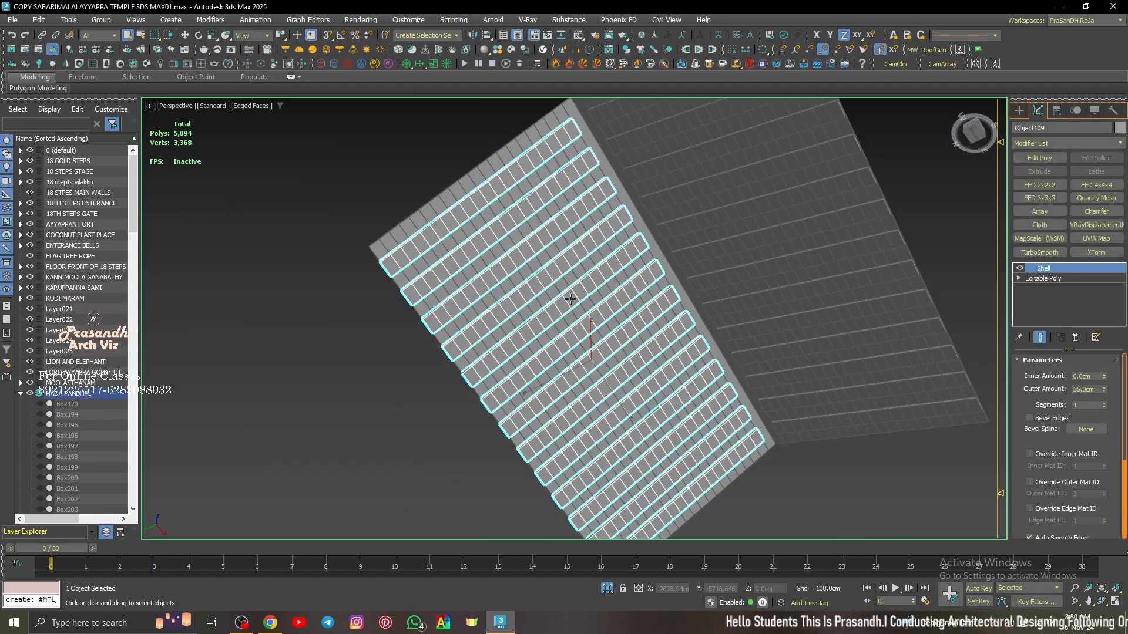
scroll(571, 299, "down", 6)
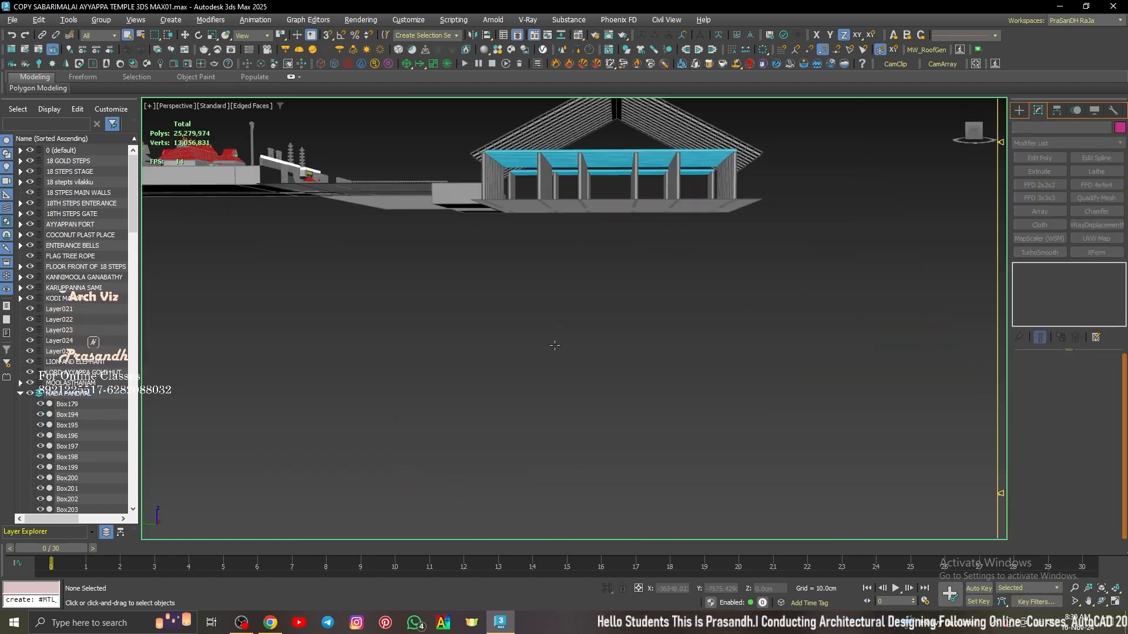
scroll(576, 235, "up", 4)
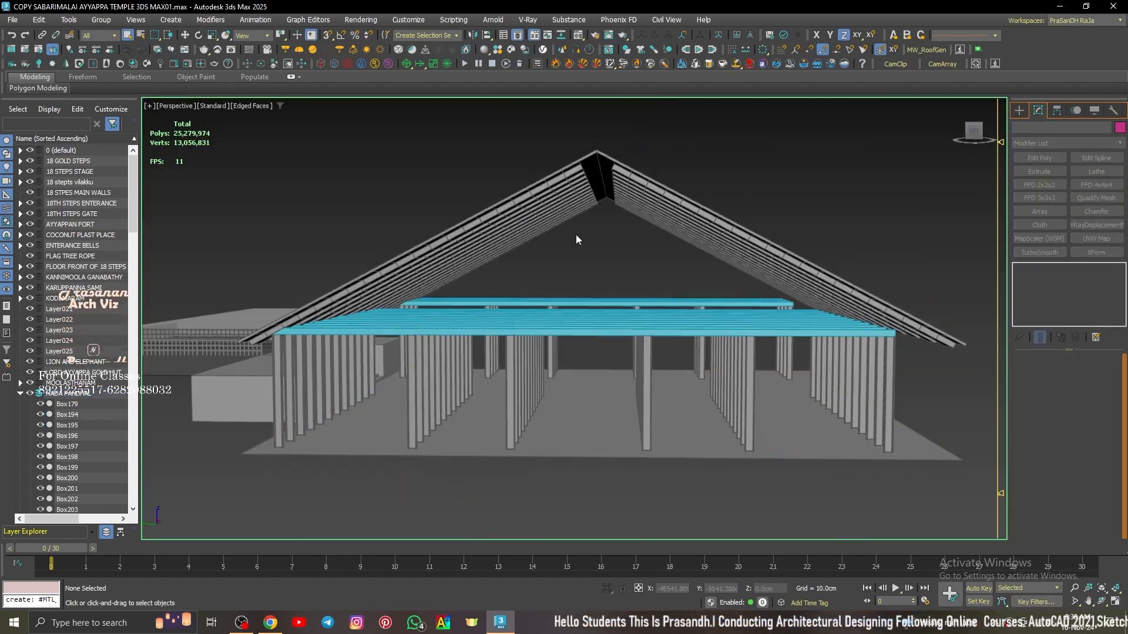
left_click(973, 131)
Step: Select the inner column rows together with the roof strips and isolate them from the scene
left_click(448, 361)
left_click(533, 360, "ctrl")
middle_click_drag(657, 354, 561, 353)
left_click(562, 359, "ctrl")
left_click(662, 353, "ctrl")
left_click(801, 353, "ctrl")
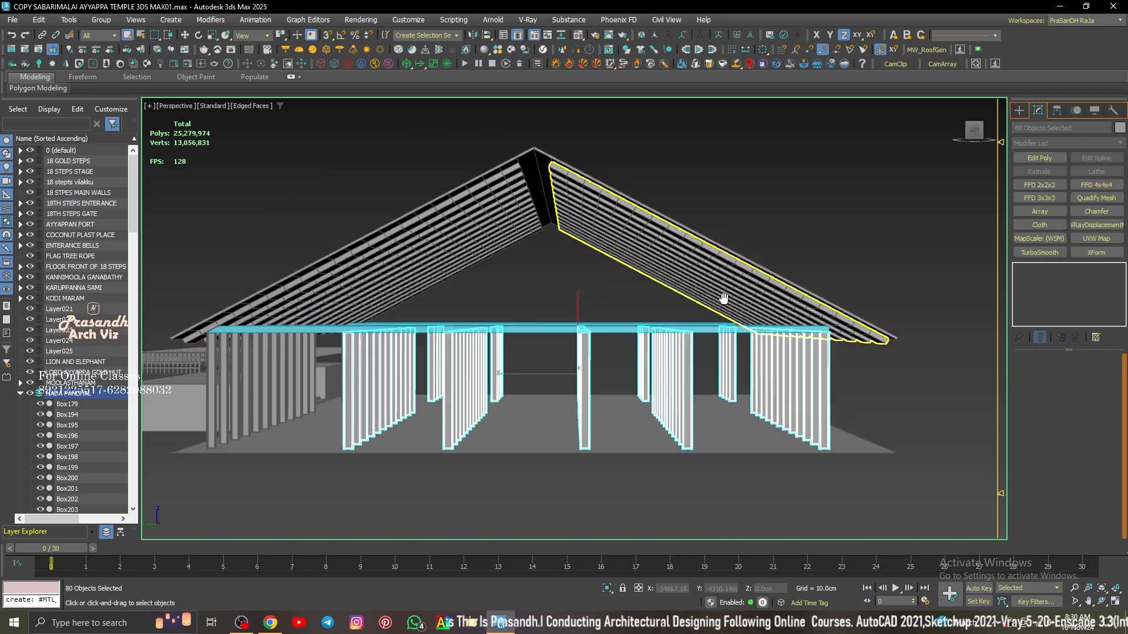
left_click(723, 297, "ctrl")
left_click(607, 588)
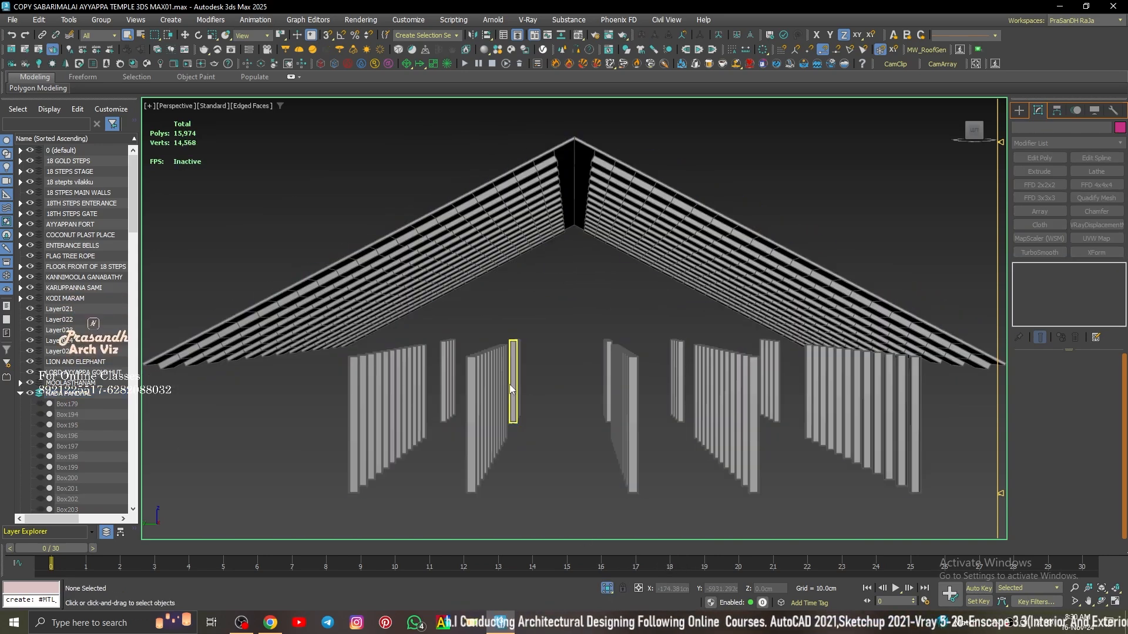
Step: Add an Edit Poly modifier to one inner column and attach the other inner columns to it
left_click(511, 383)
right_click(820, 164)
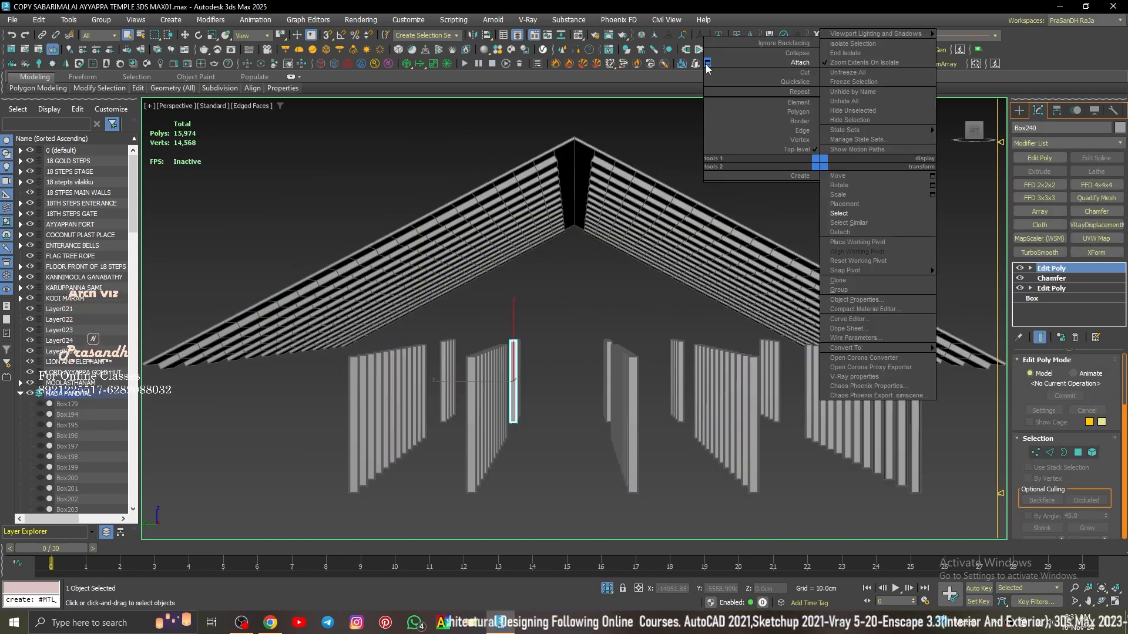
left_click(831, 184)
scroll(804, 213, "down", 5)
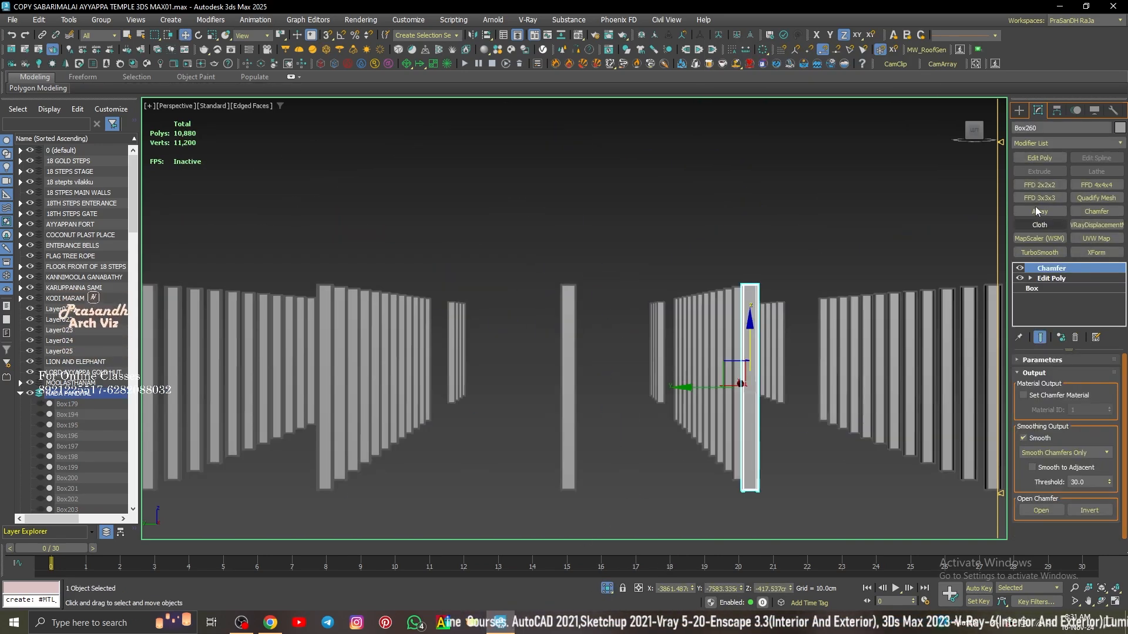
key("w")
right_click(820, 182)
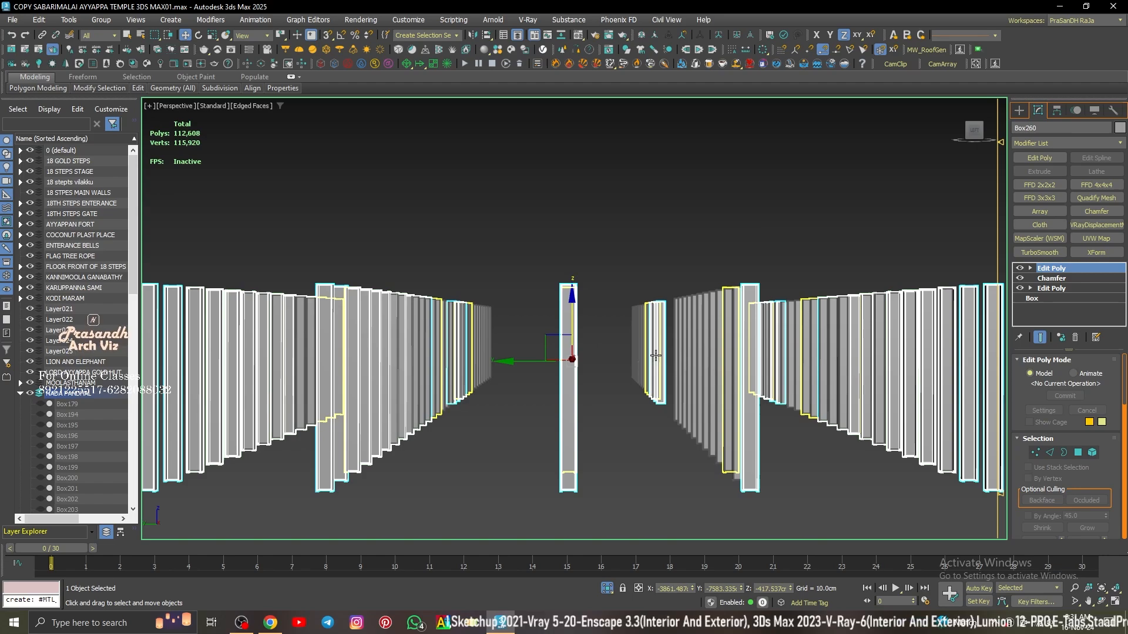
left_click(660, 355)
scroll(659, 355, "down", 3)
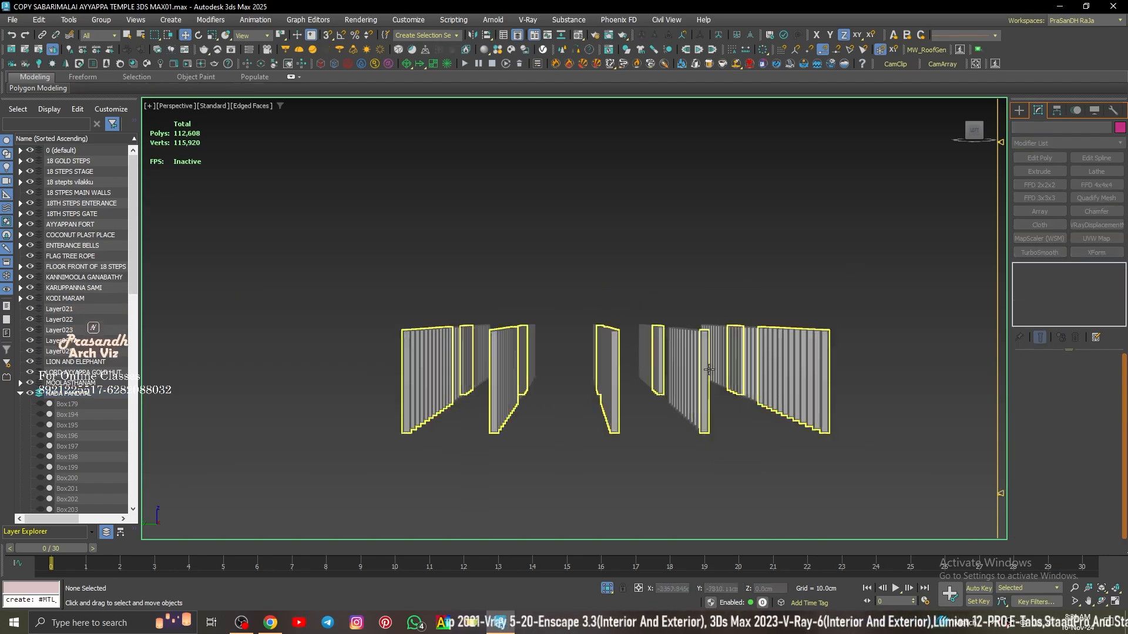
Step: Delete the leftover columns and end the isolation to show the whole hall
left_click(707, 370)
middle_click_drag(707, 370, 500, 359, "alt")
key("Delete")
left_click(644, 390)
middle_click_drag(644, 390, 499, 465, "alt")
left_click(464, 481)
key("h")
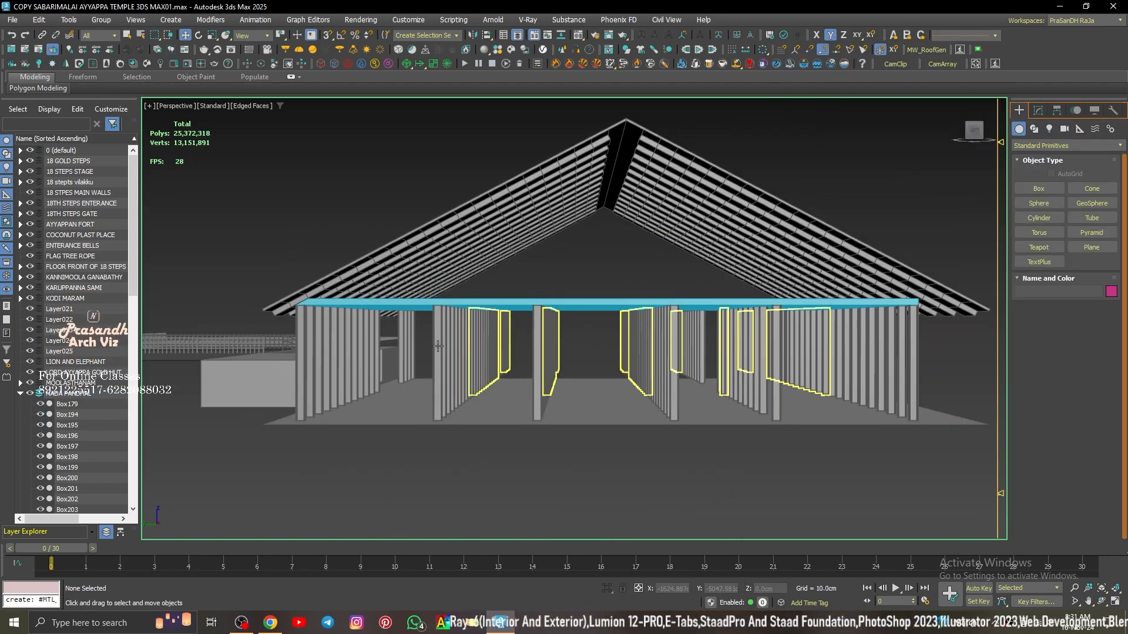
Step: Raise the top vertices of the attached inner columns up towards the underside of the roof
left_click(1031, 268)
left_click(1052, 278)
left_click_drag(954, 356, 441, 213)
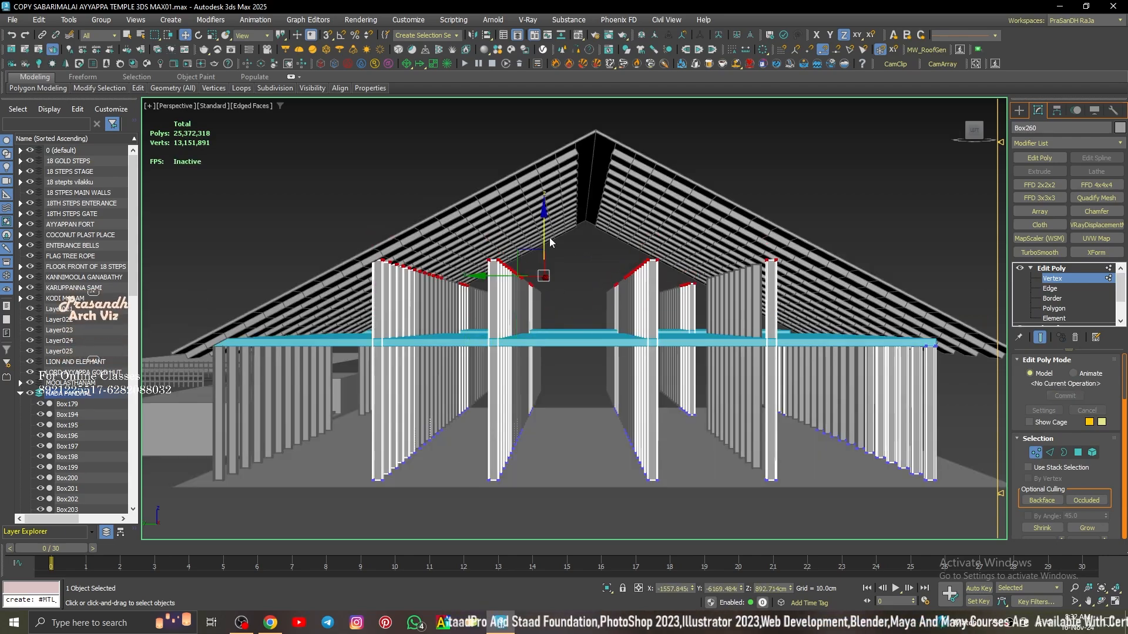
middle_click_drag(550, 240, 497, 274, "alt")
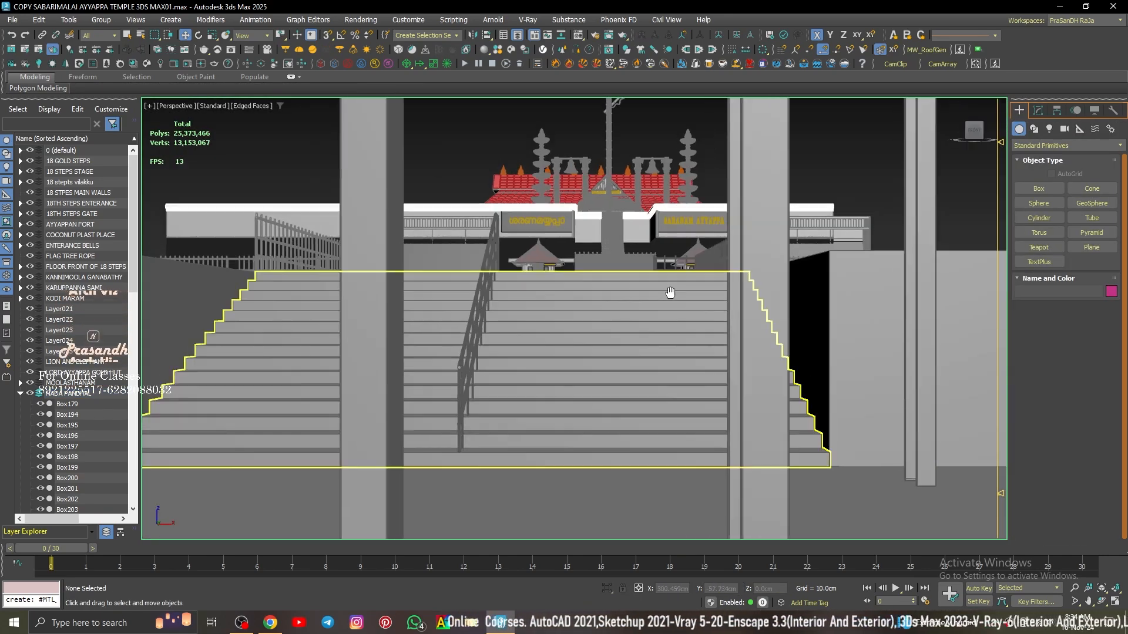
Step: With only the floor and columns isolated, draw a straight line along the floor's long edge beside the first inner column row
left_click(960, 133)
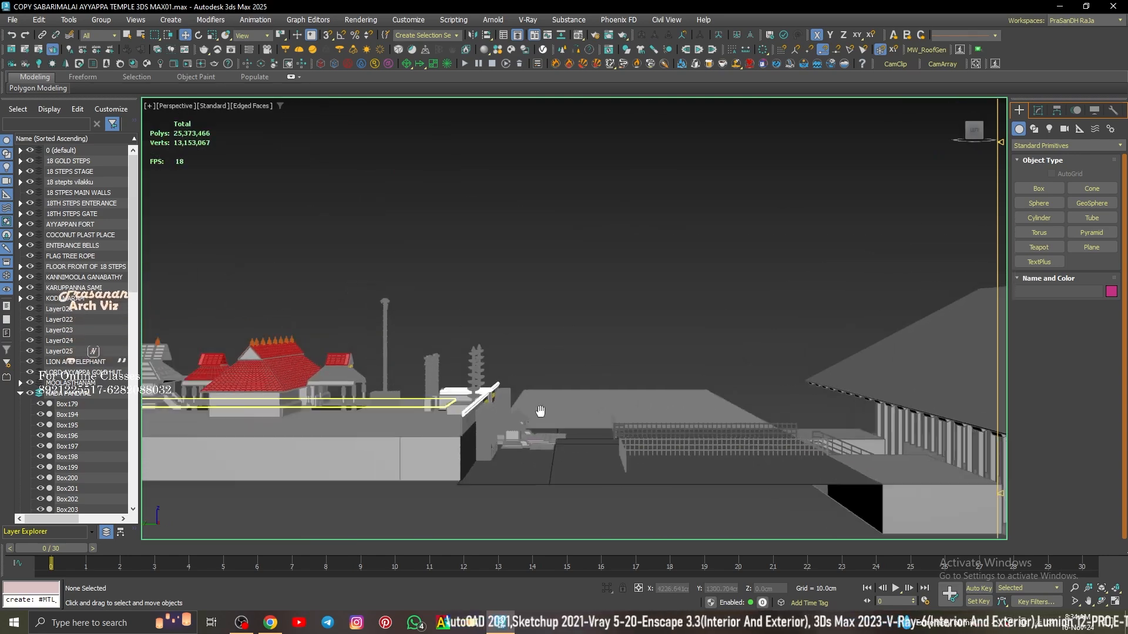
middle_click_drag(538, 411, 433, 385)
scroll(553, 374, "up", 3)
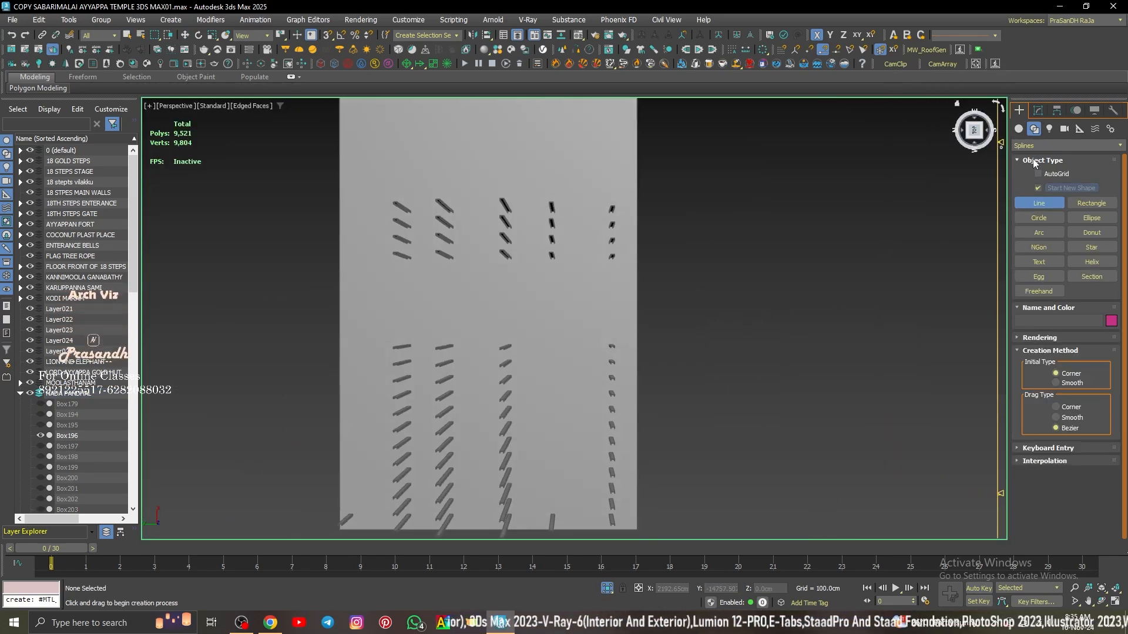
left_click(381, 460)
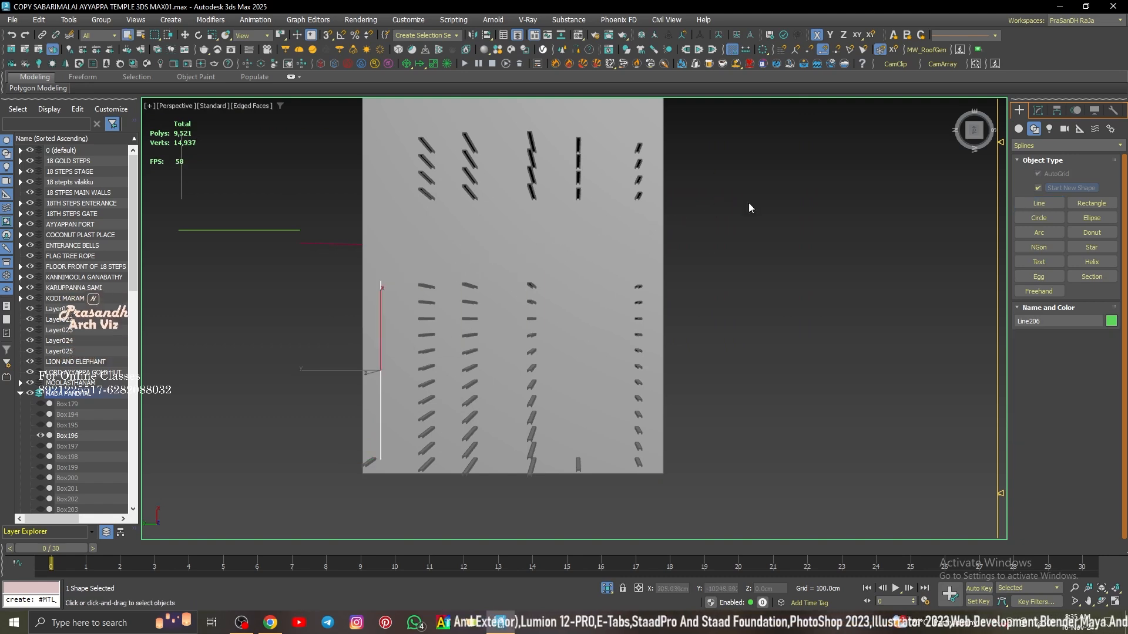
Step: Create an AEC railing along the drawn line and set its top rail height to 150 cm
left_click(1037, 112)
left_click(398, 359)
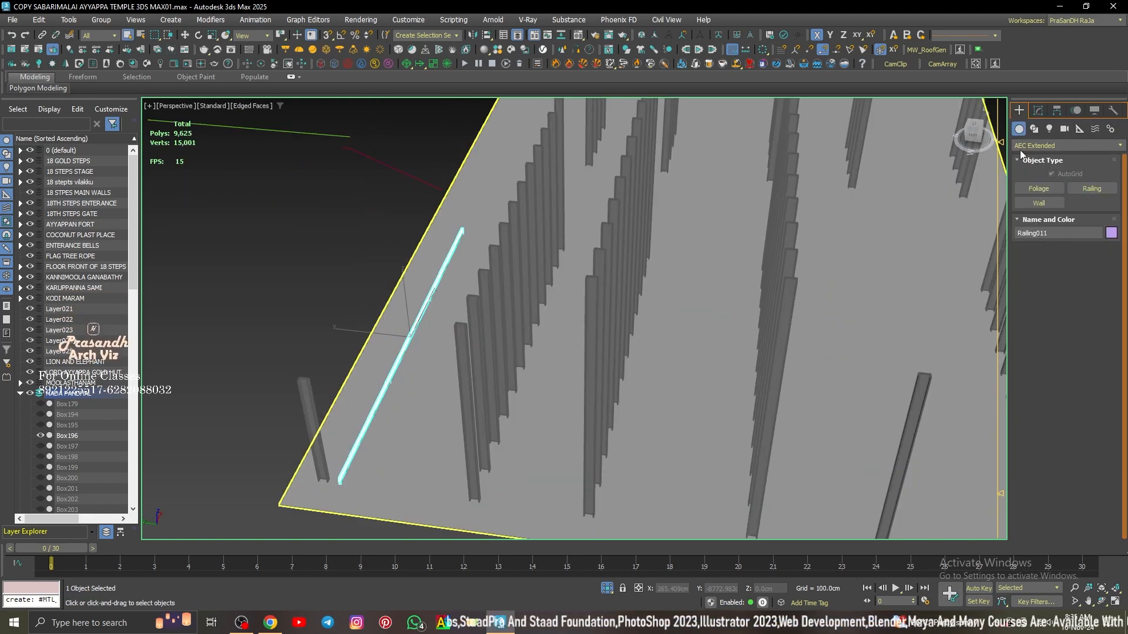
type("150")
key("Return")
scroll(373, 433, "up", 4)
middle_click_drag(372, 433, 406, 311, "alt")
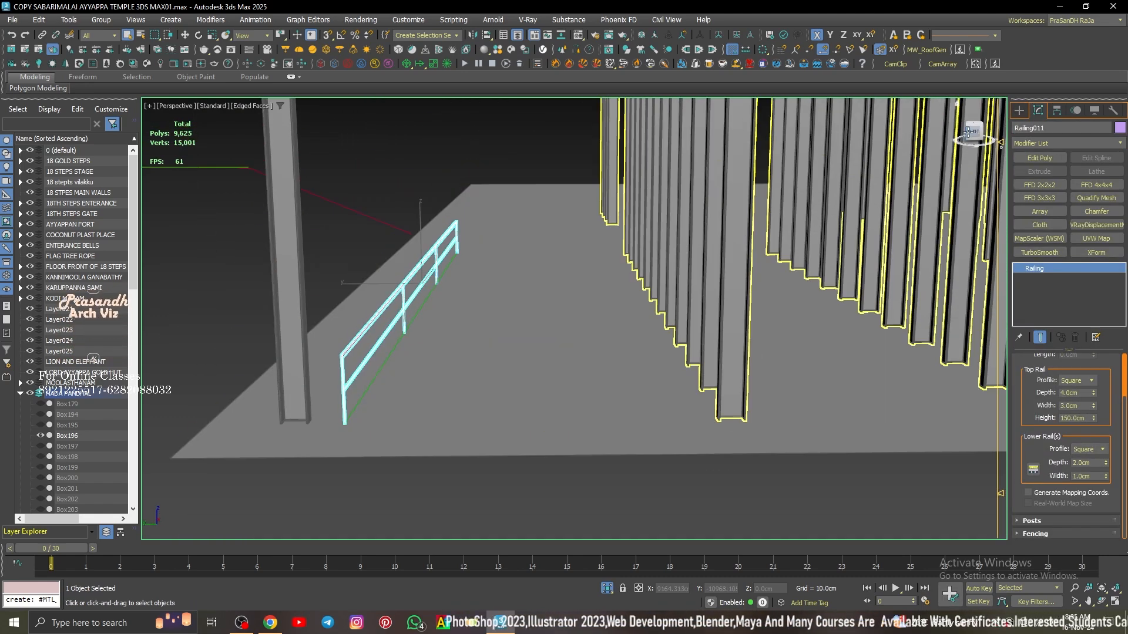
Step: Give the railing round pickets 4 cm deep and wide, and increase the picket count to fill its length
scroll(481, 307, "up", 3)
middle_click_drag(564, 306, 528, 308, "alt")
double_click(1084, 417)
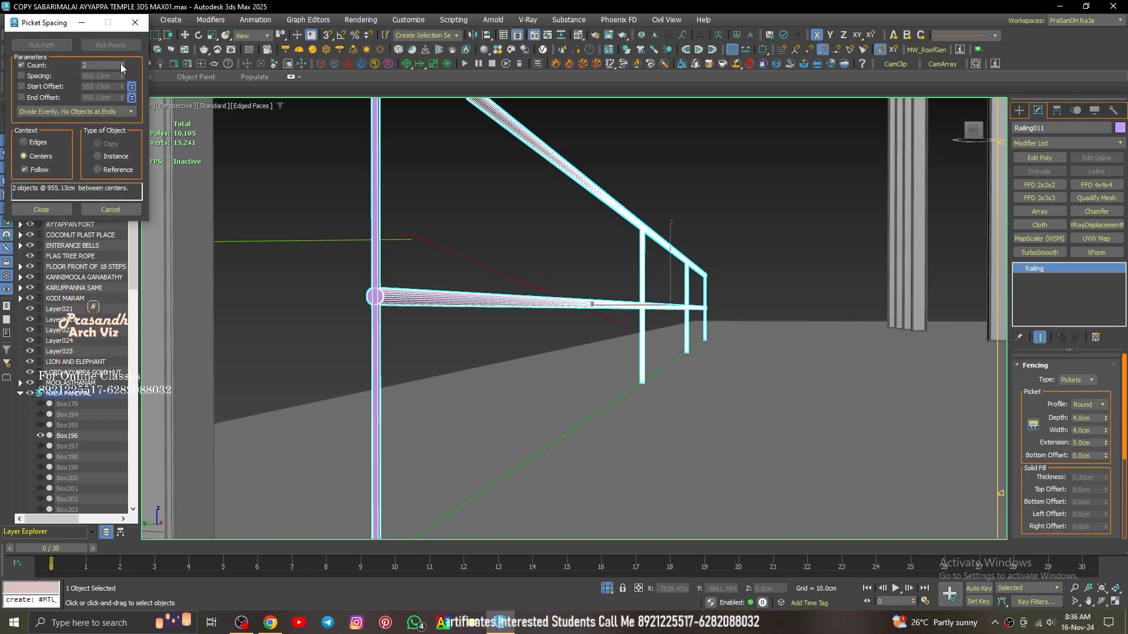
left_click_drag(121, 63, 120, 29)
left_click(42, 209)
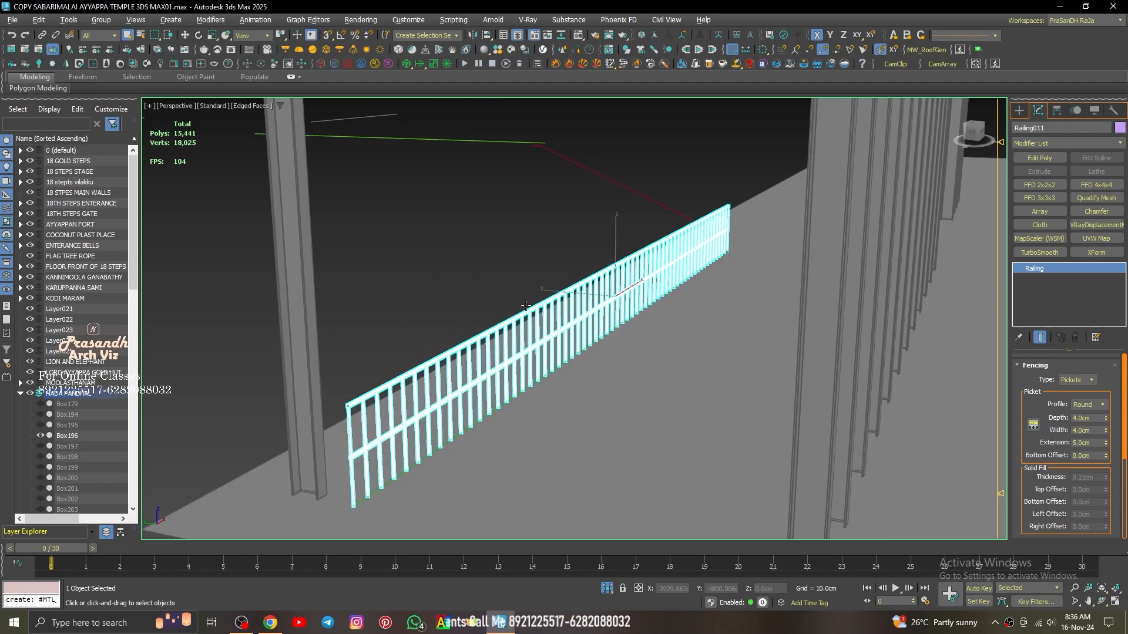
Step: Set the railing height to 200 cm with round 6 cm rails and two evenly spaced lower rails
left_click(488, 270)
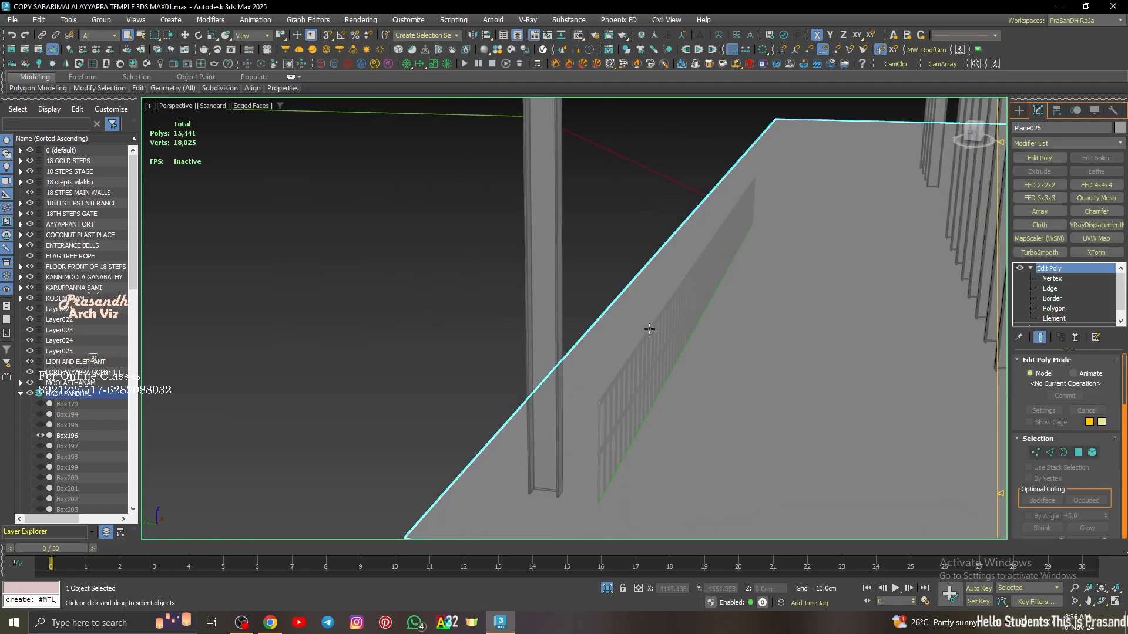
left_click(650, 349)
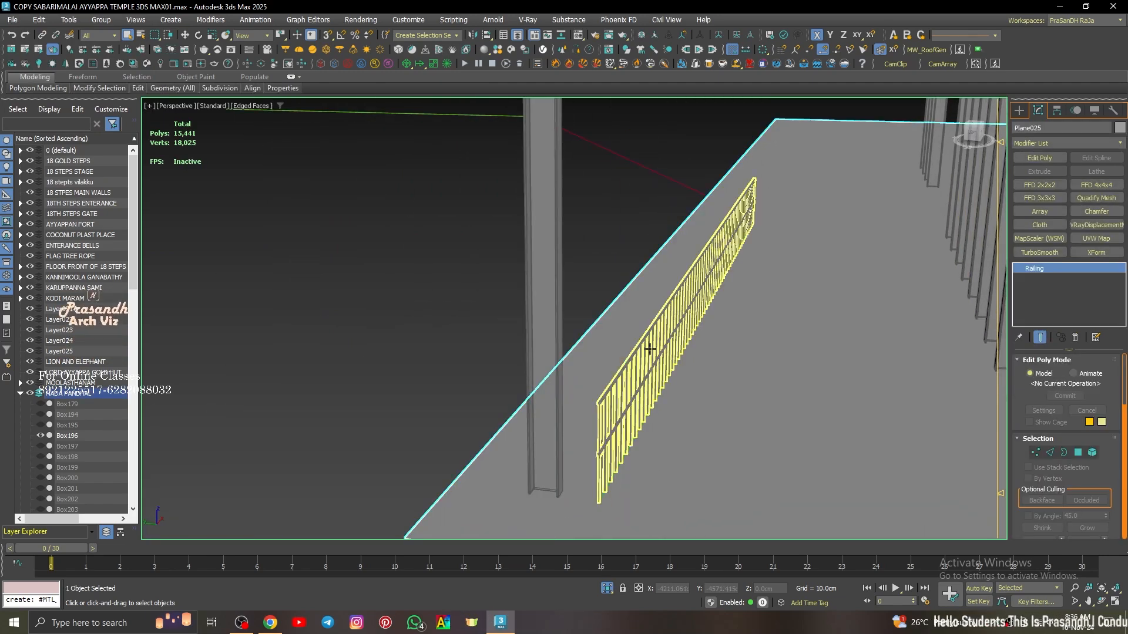
left_click(649, 349)
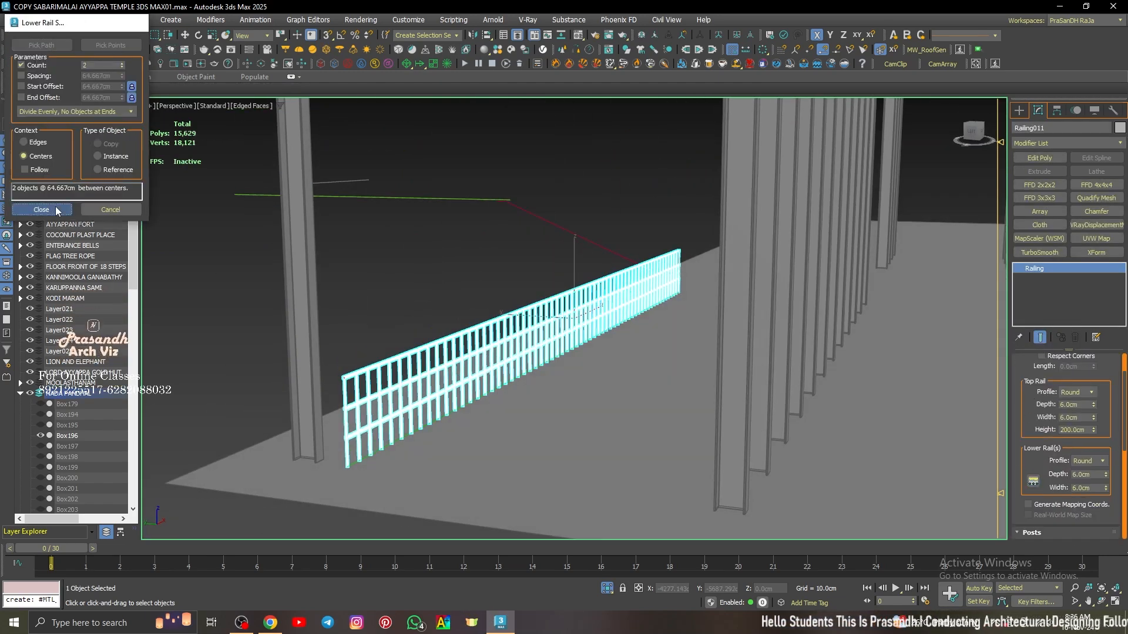
left_click(41, 210)
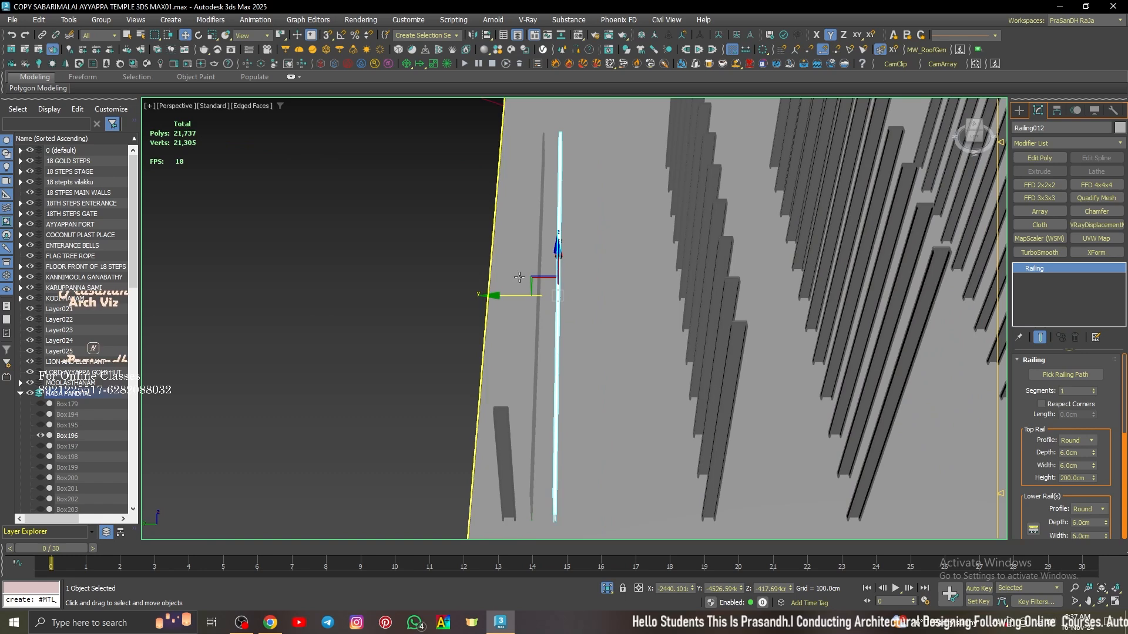
Step: Copy the railing across the floor at even spacing to form six parallel railings
mouse_move(559, 276)
left_mouse_down("shift")
mouse_move(535, 276)
mouse_move(548, 290)
left_mouse_up("shift")
key("Return")
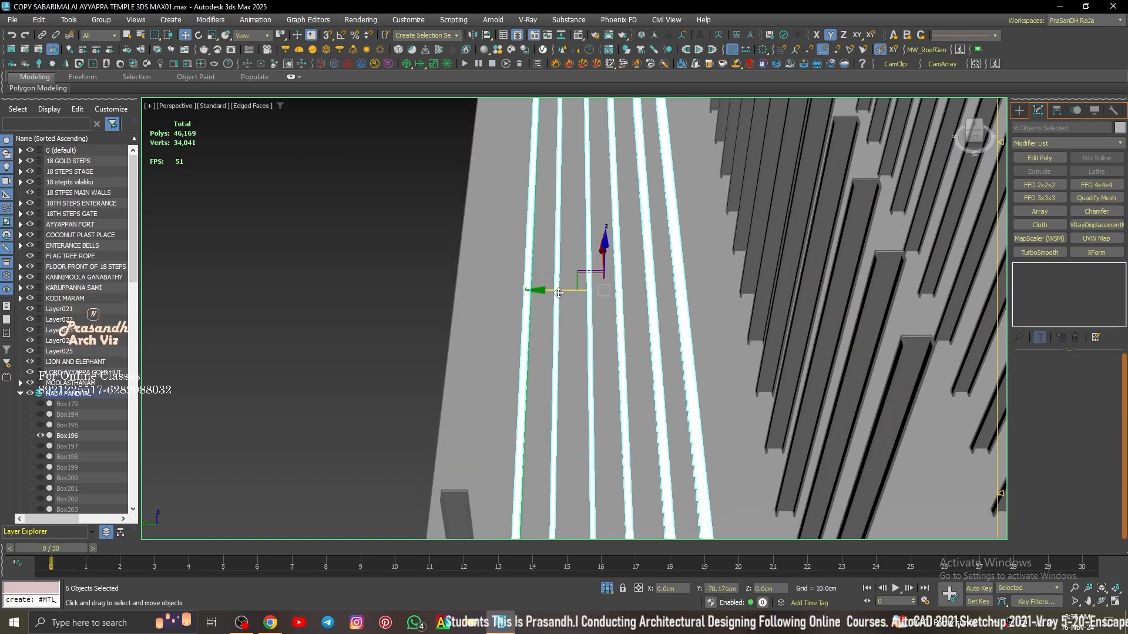
Step: Draw a short line across the ends of the first two railings and create a railing along it
scroll(362, 235, "down", 5)
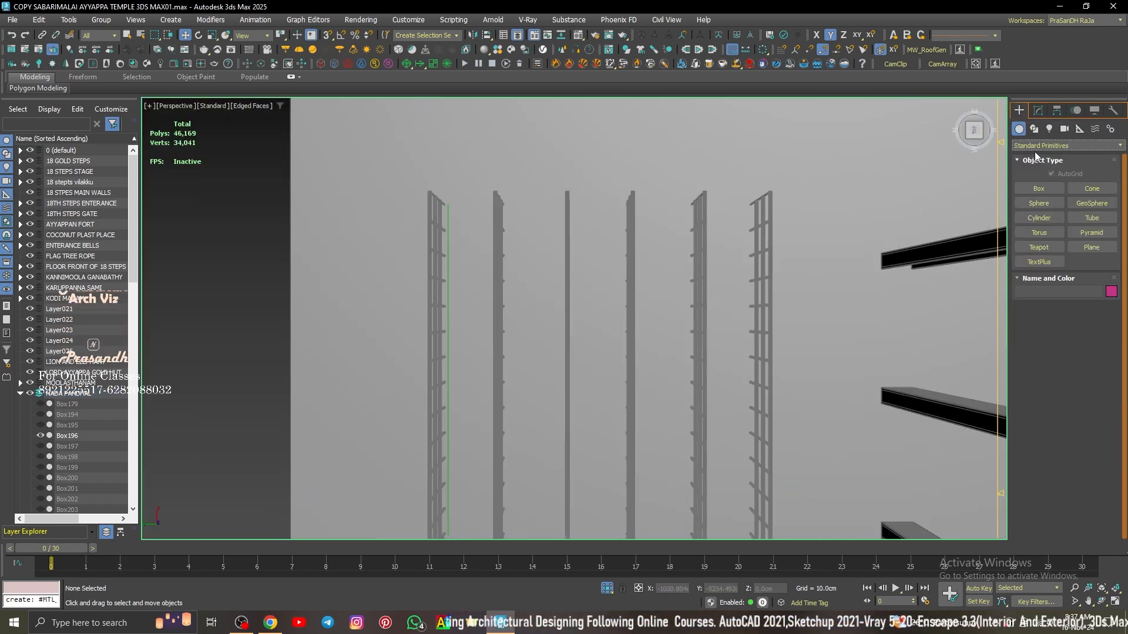
left_click(435, 188)
scroll(563, 194, "up", 4)
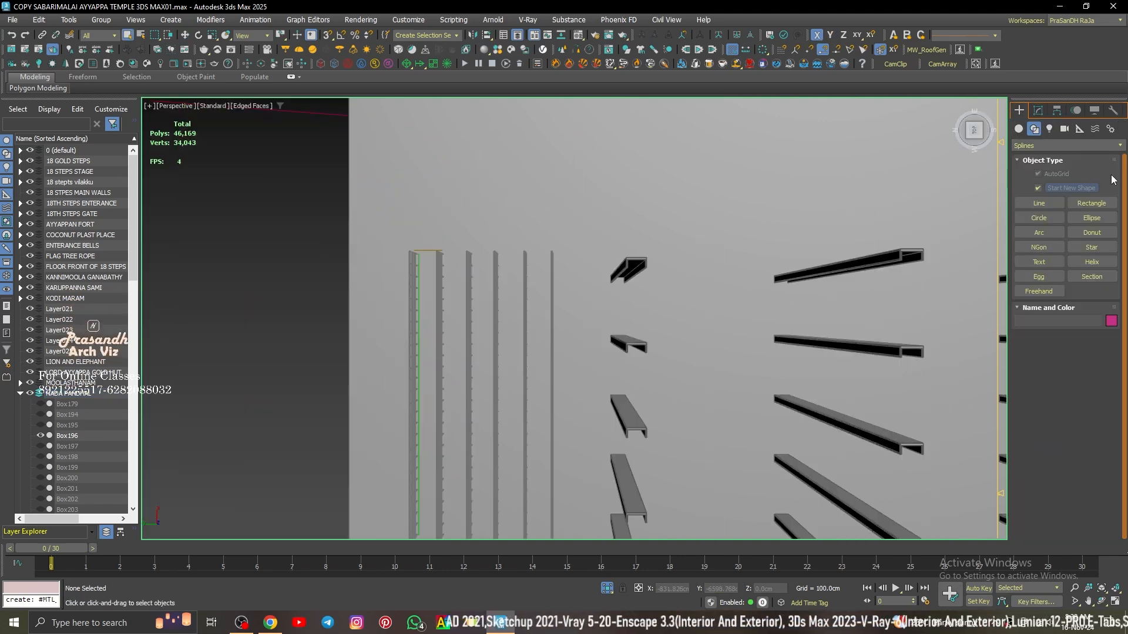
left_click(1081, 192)
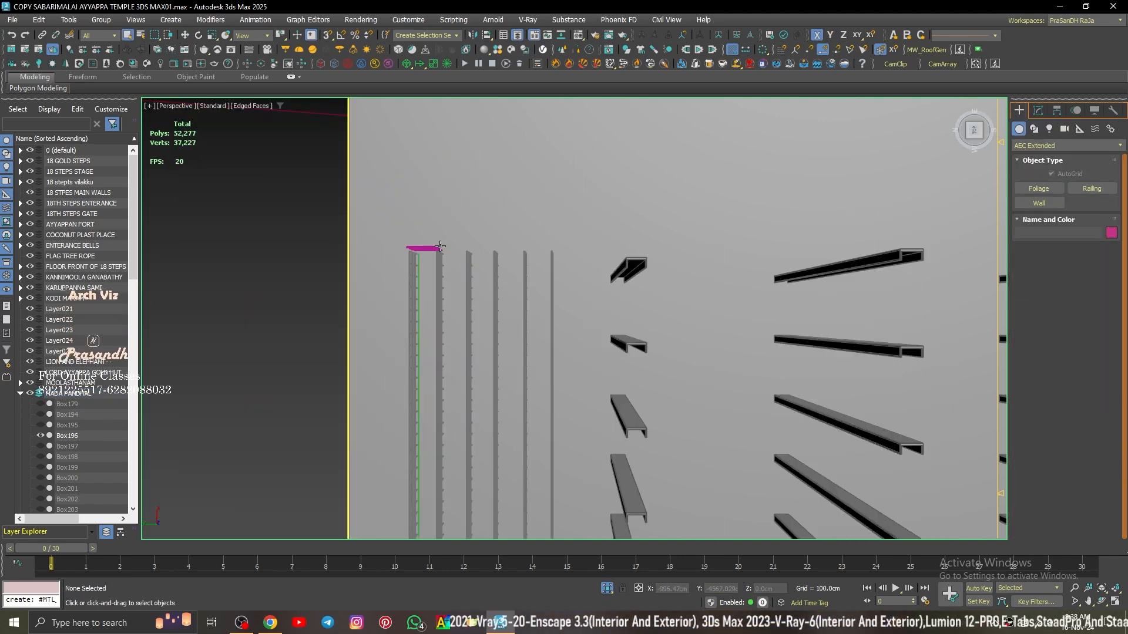
scroll(403, 248, "up", 5)
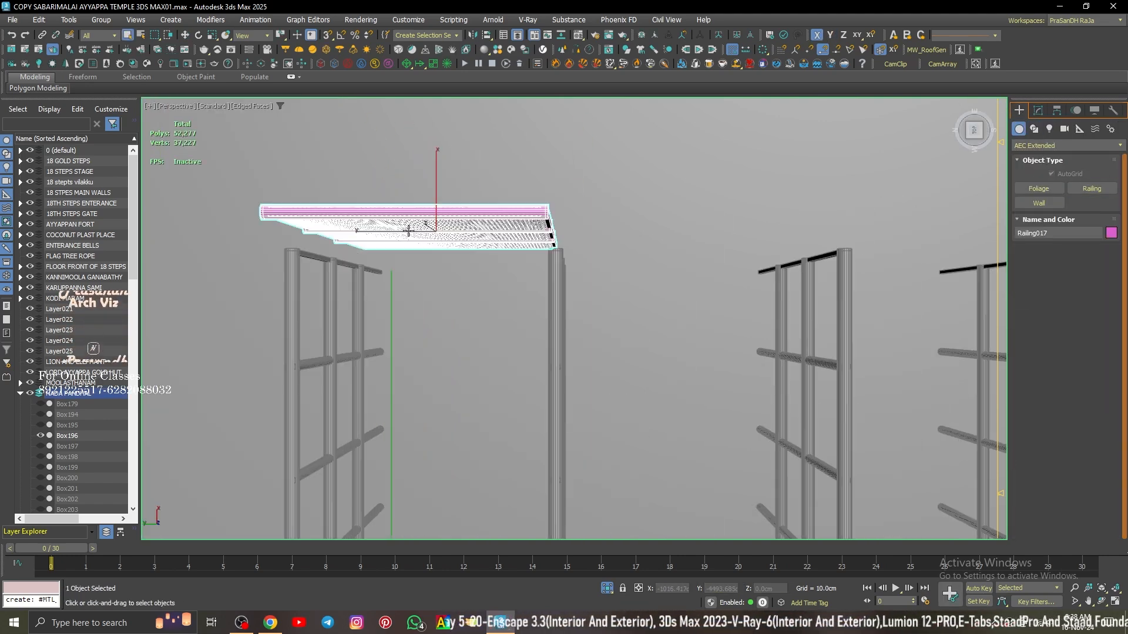
Step: Set the short end railing to square profiles with 6 cm rails and a height of 100 cm
left_click(1038, 109)
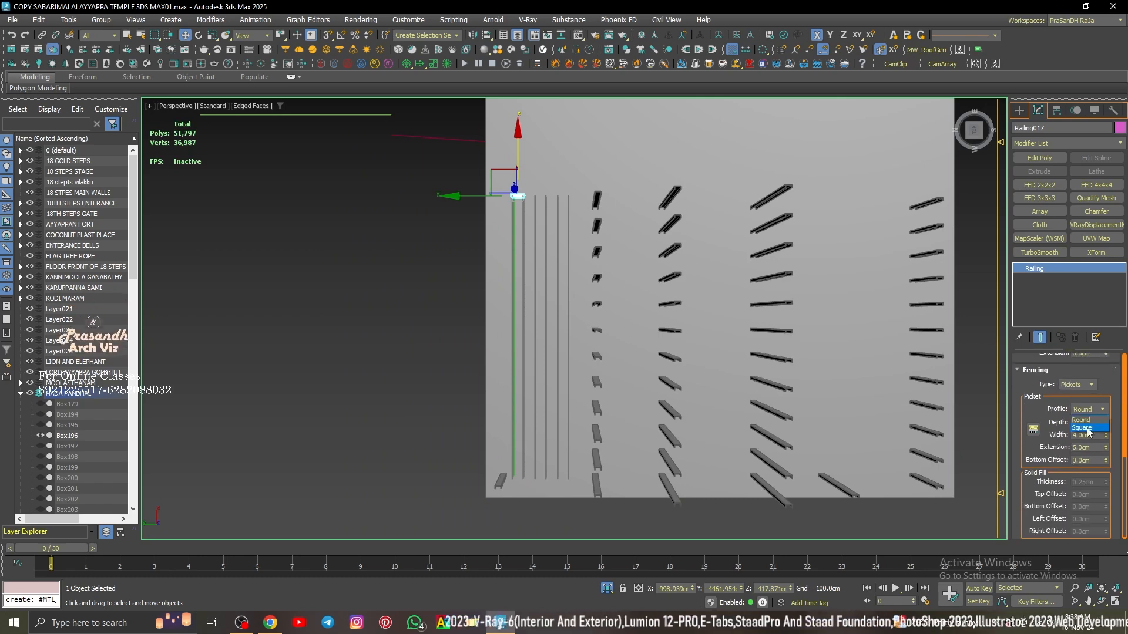
left_click(1082, 428)
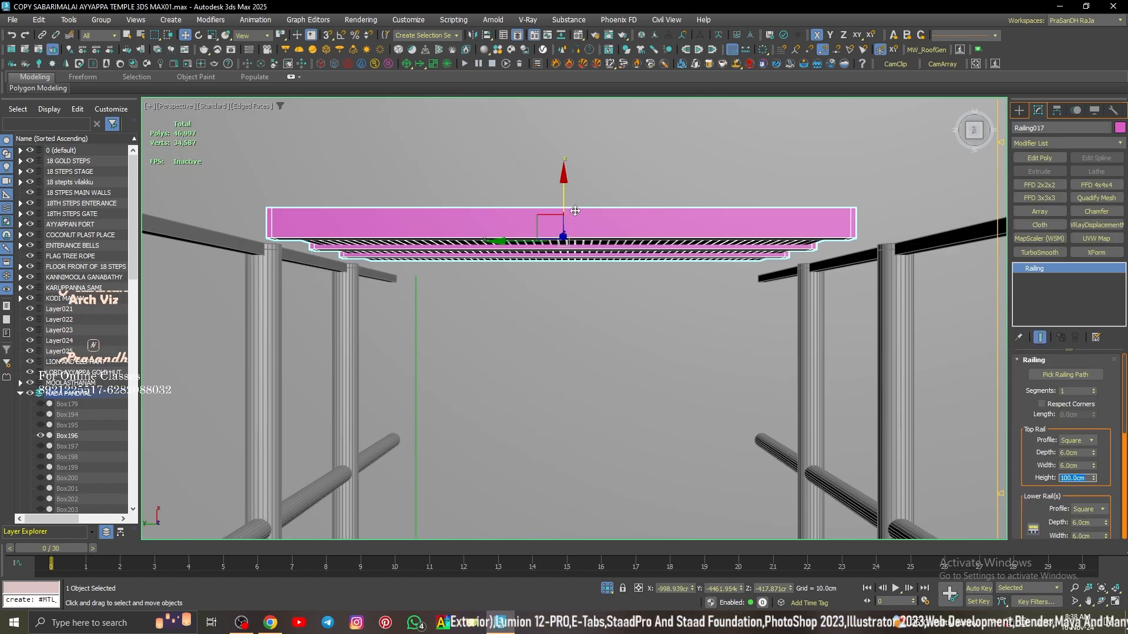
right_click(588, 247)
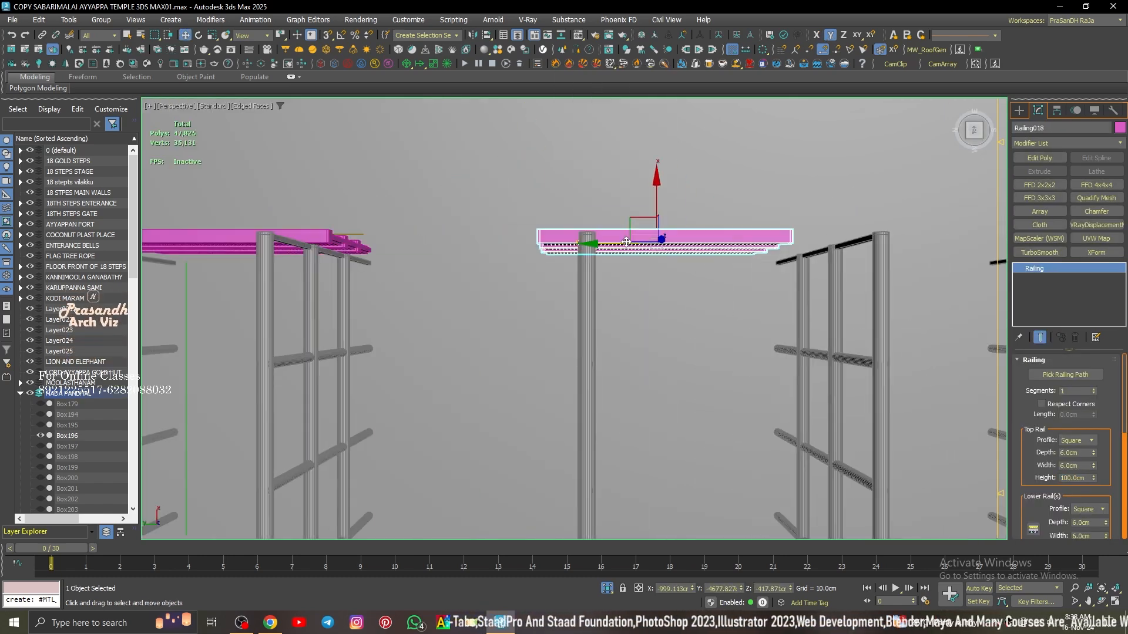
Step: Copy the short end railing across the ends of the other two railing pairs
left_click_drag(626, 242, 675, 242)
scroll(675, 242, "down", 5)
middle_click_drag(674, 243, 480, 251)
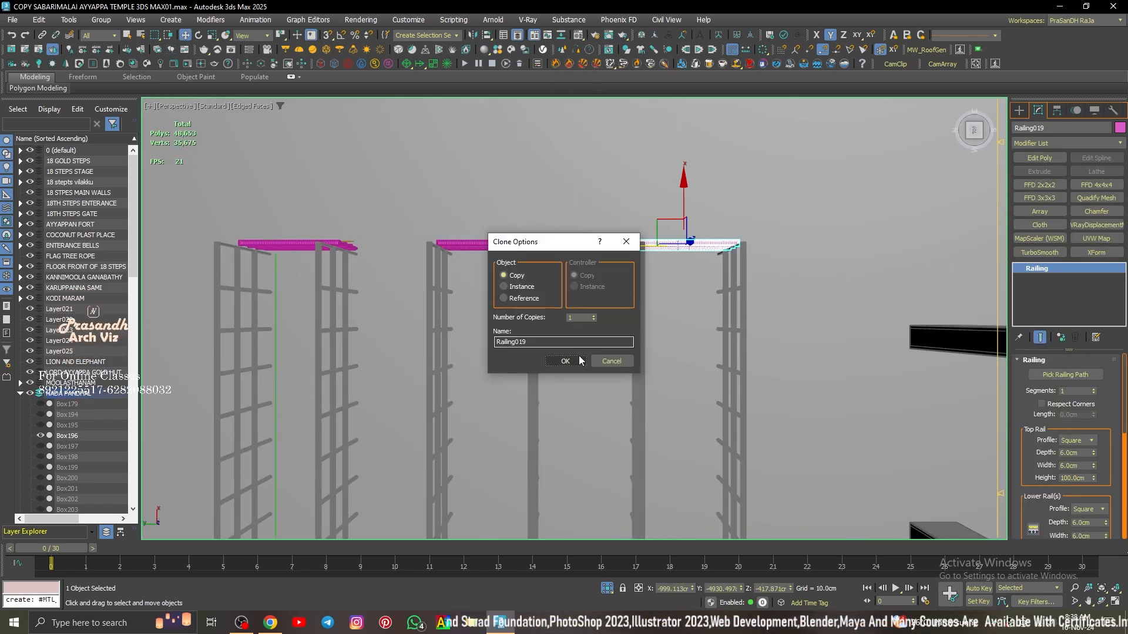
left_click(580, 361)
Step: Select the six long railings with their three end railings and copy them into the bay beyond the first inner column row
left_click(485, 244)
scroll(494, 244, "up", 5)
scroll(570, 230, "down", 5)
left_click(352, 233, "ctrl")
left_click(690, 233, "ctrl")
left_click(380, 272, "ctrl")
left_click(296, 274, "ctrl")
scroll(392, 274, "down", 10)
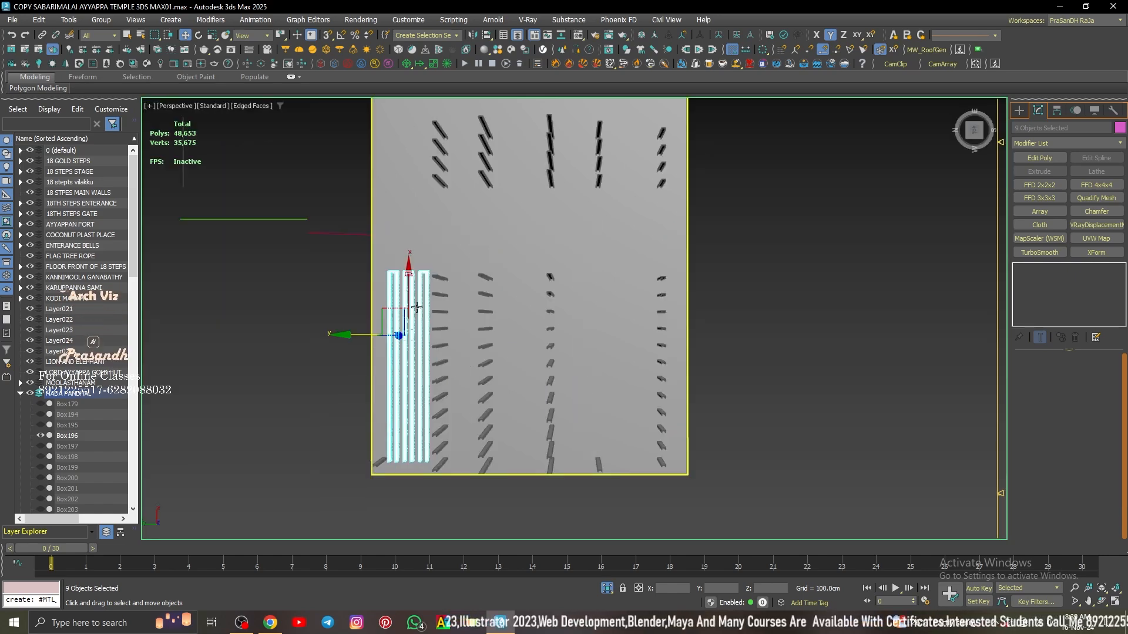
scroll(405, 341, "up", 2)
left_click_drag(354, 342, 437, 342, "shift")
left_click(580, 361)
scroll(464, 337, "up", 5)
left_click_drag(518, 352, 525, 352)
scroll(466, 270, "down", 5)
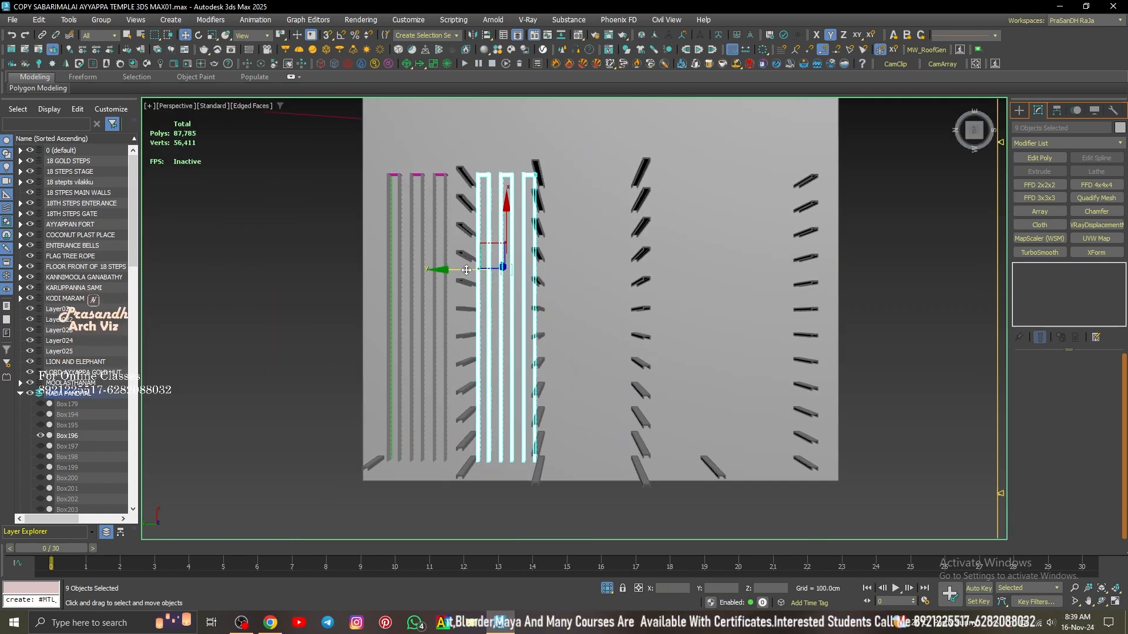
Step: Make three more copies of the nine-railing group, spacing them across the rest of the hall
left_click(566, 361)
middle_click_drag(564, 329, 487, 331)
left_click_drag(462, 270, 547, 271, "shift")
left_click(566, 361)
middle_click_drag(606, 305, 545, 305)
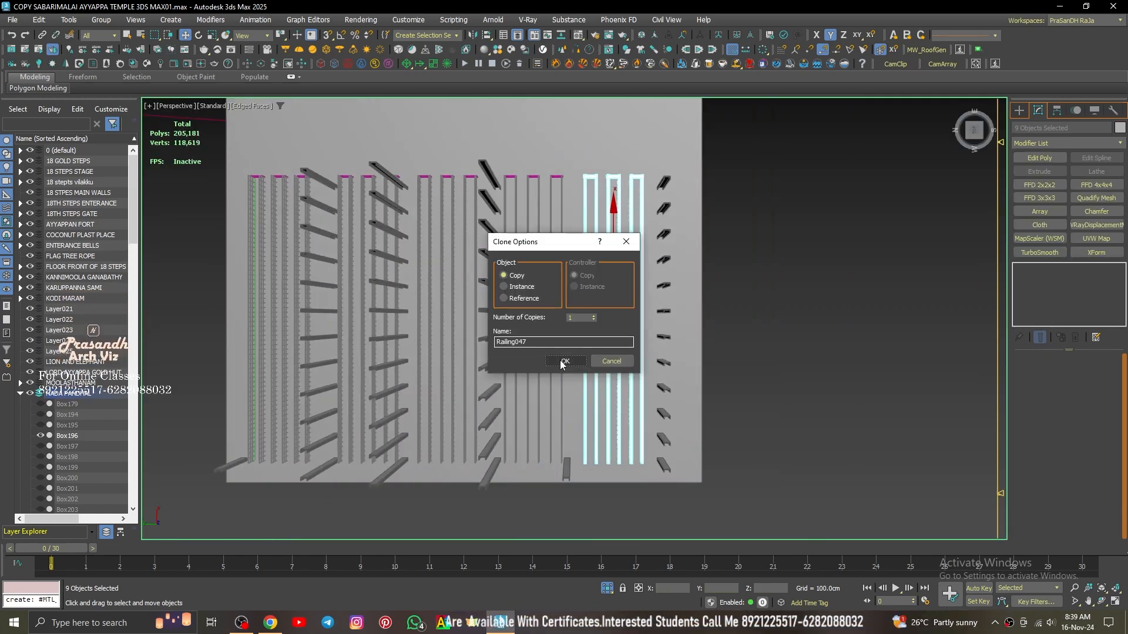
left_click(562, 363)
Step: Exit isolation, select all objects similar to the railing between the columns and recolour them
left_click(606, 588)
middle_click_drag(652, 376, 657, 209, "alt")
scroll(658, 235, "up", 8)
left_click(655, 341)
right_click(656, 343)
left_click(703, 431)
left_click(1120, 128)
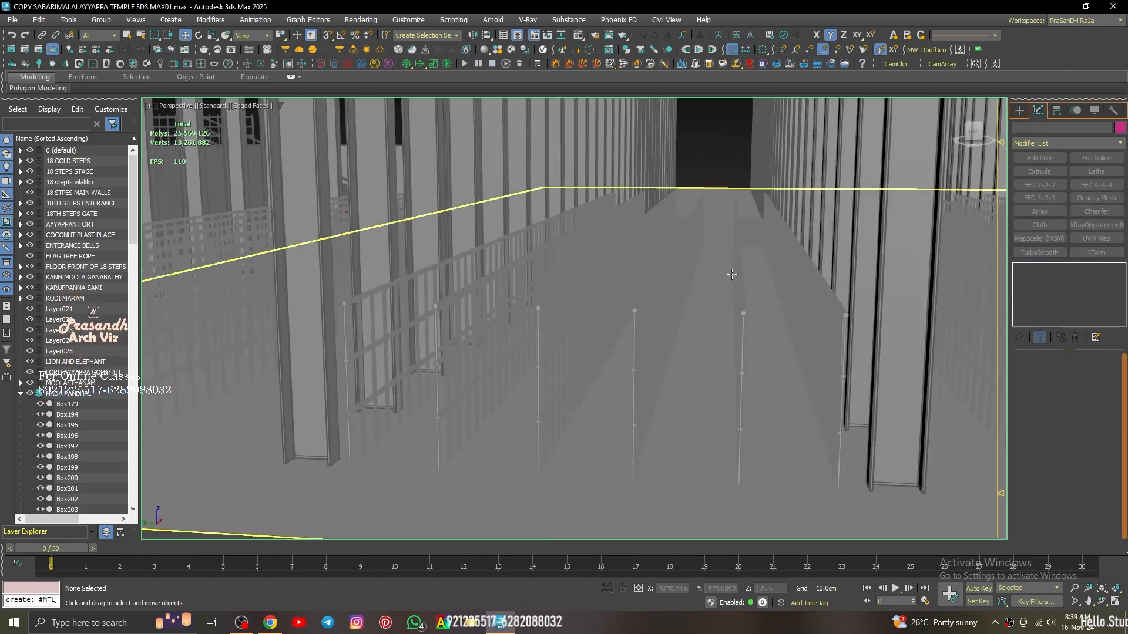
Step: Select the first and last blue cross beams of the middle bay and isolate them
scroll(732, 274, "up", 5)
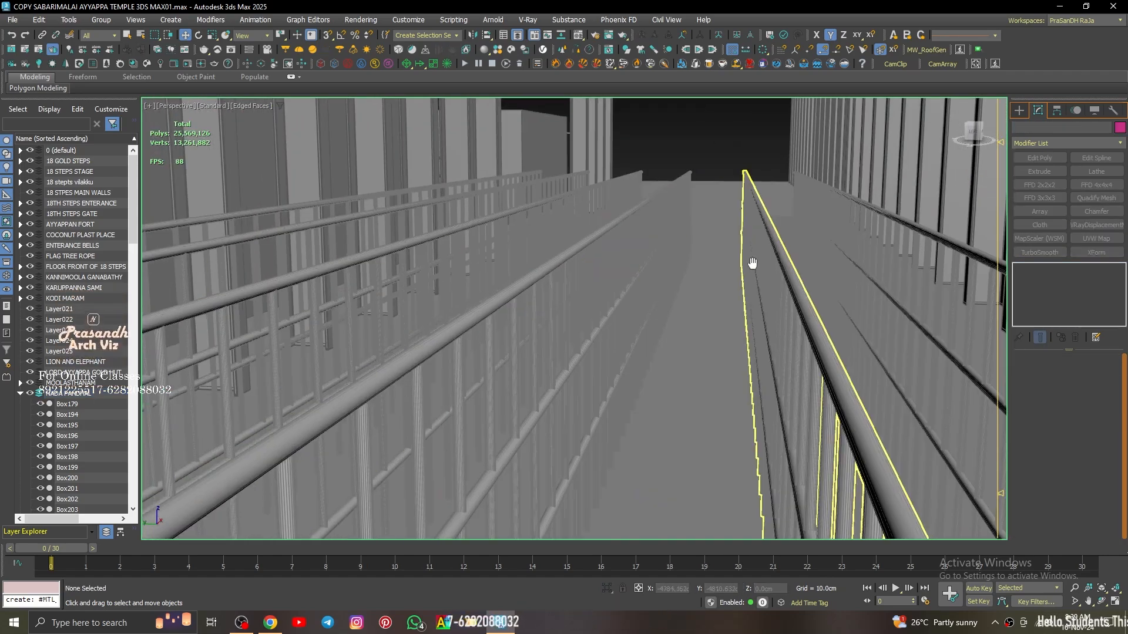
left_click(751, 262)
scroll(803, 226, "down", 8)
scroll(804, 226, "up", 3)
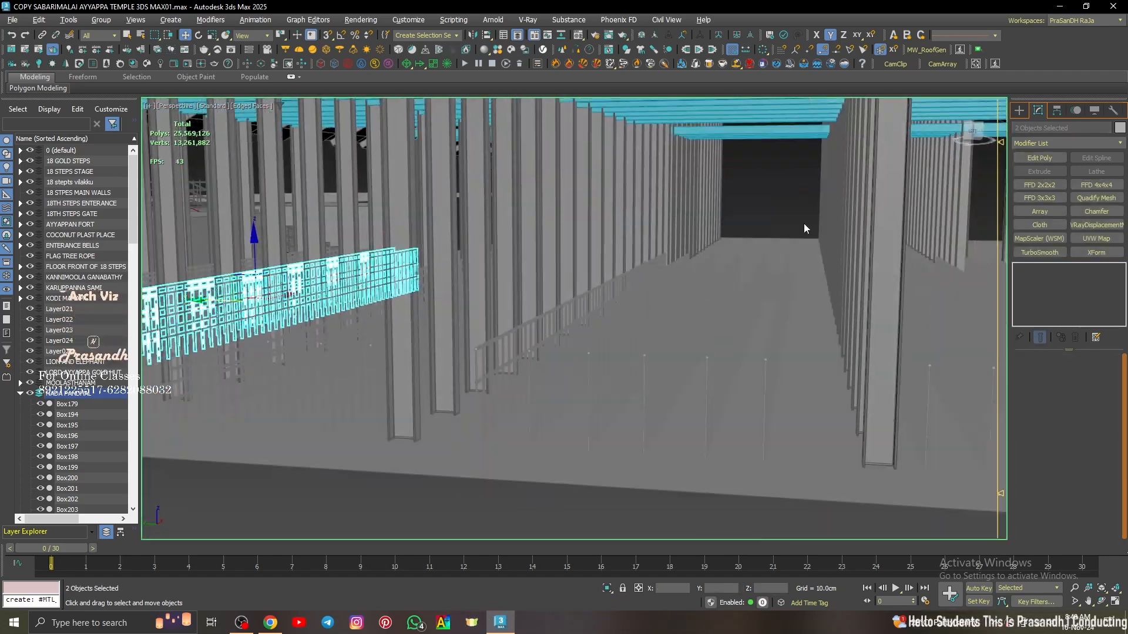
left_click(972, 132)
right_click(610, 219)
left_click(639, 280)
left_click_drag(964, 131, 972, 132)
middle_click_drag(618, 158, 640, 300)
left_click(642, 300)
left_click(644, 272, "ctrl")
left_click(607, 588)
left_click(973, 123)
Step: Draw a box of about 4276 by 1379 cm spanning the two isolated beams, with a height of 5 cm
left_click(1020, 110)
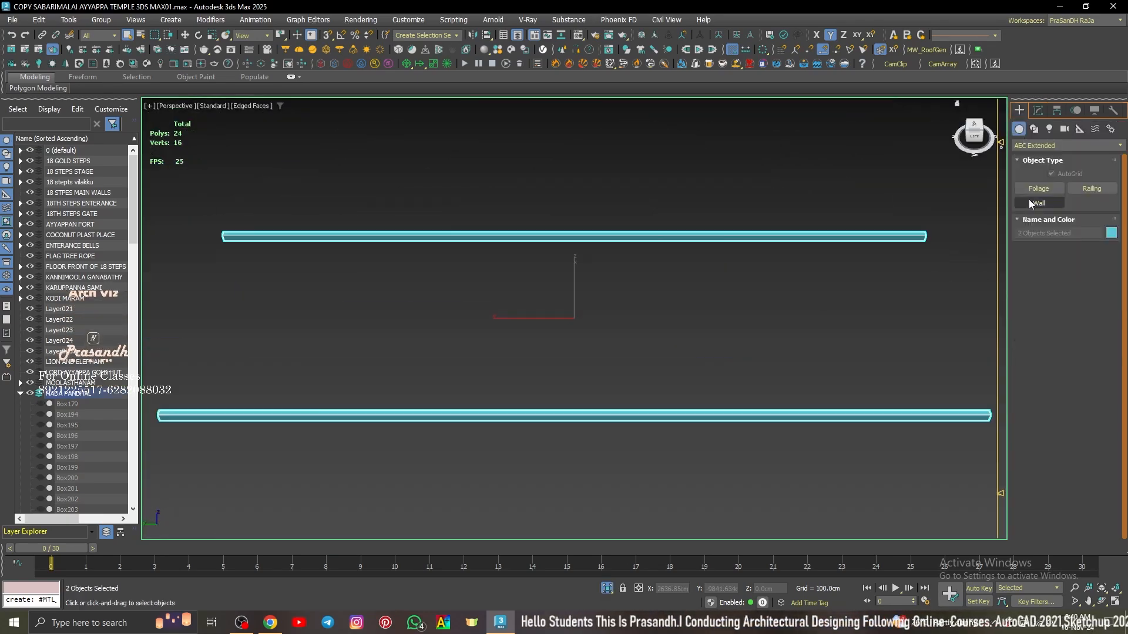
left_click(1043, 146)
left_click(1043, 157)
left_click(1039, 189)
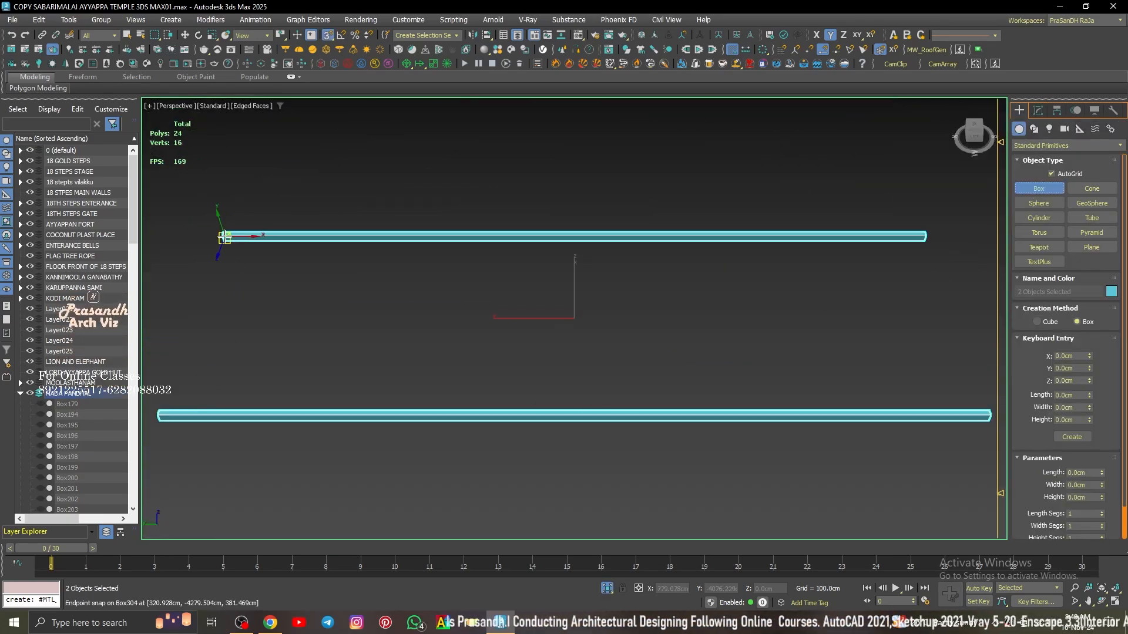
left_click_drag(222, 235, 856, 400)
scroll(633, 384, "down", 3)
right_click(856, 252)
left_click_drag(336, 402, 830, 282)
key("s")
left_click(840, 258)
right_click(844, 232)
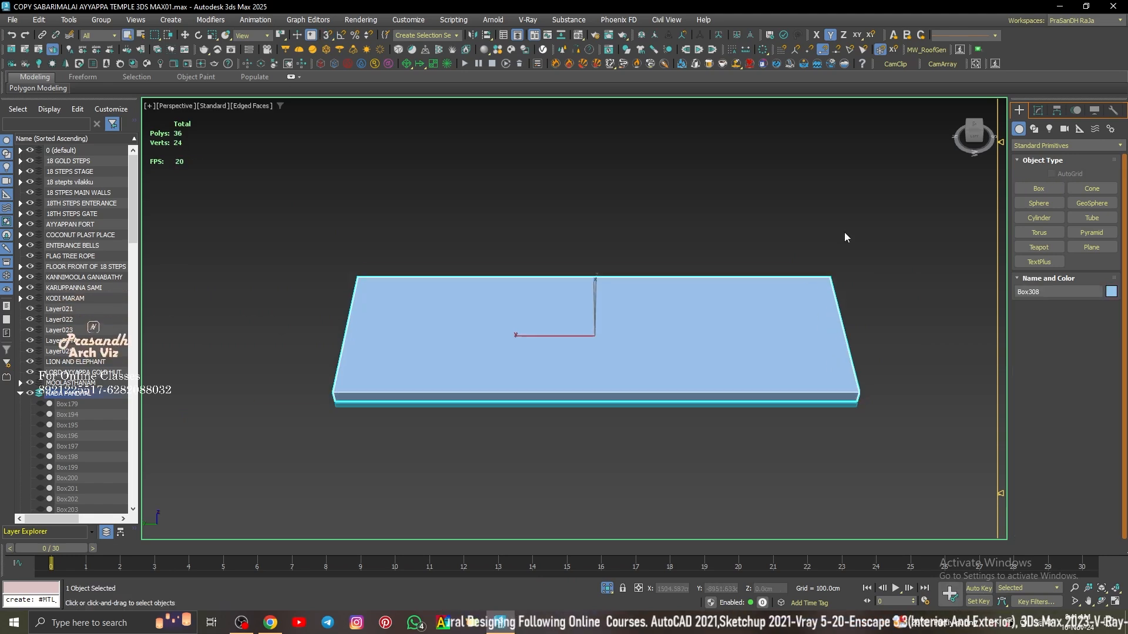
middle_click_drag(693, 349, 696, 400, "alt")
left_click(762, 180)
right_click(762, 180)
left_click(728, 305)
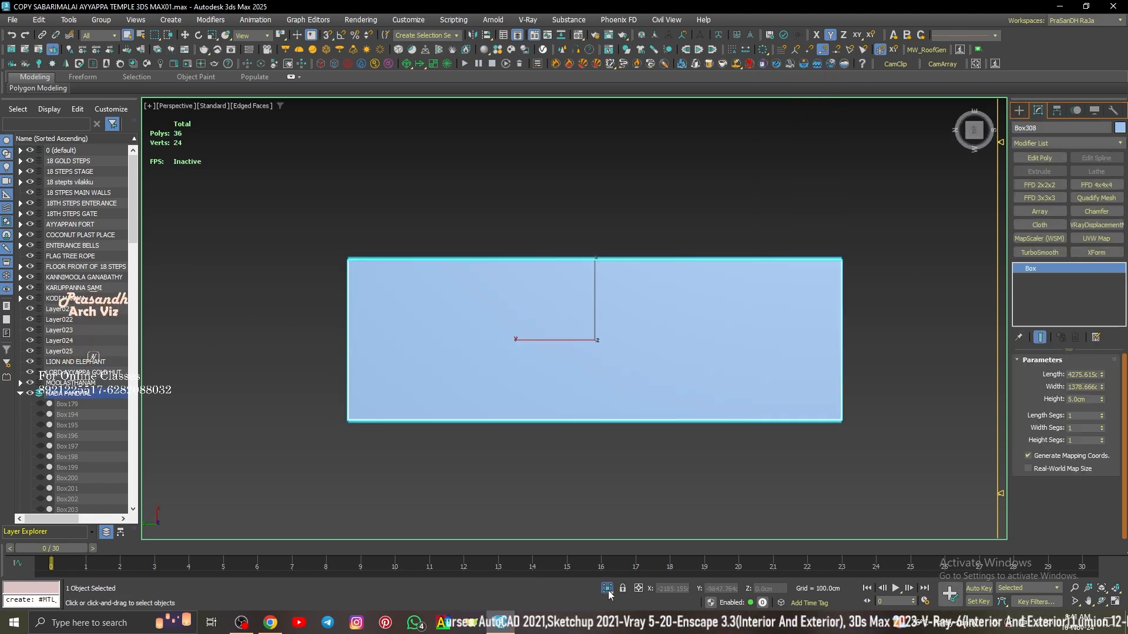
Step: Isolate the new slab, draw a line along its length near one long edge and create a railing along it
left_click(607, 589)
middle_click_drag(635, 376, 638, 317, "alt")
left_click(973, 124)
left_click(1019, 111)
left_click(973, 122)
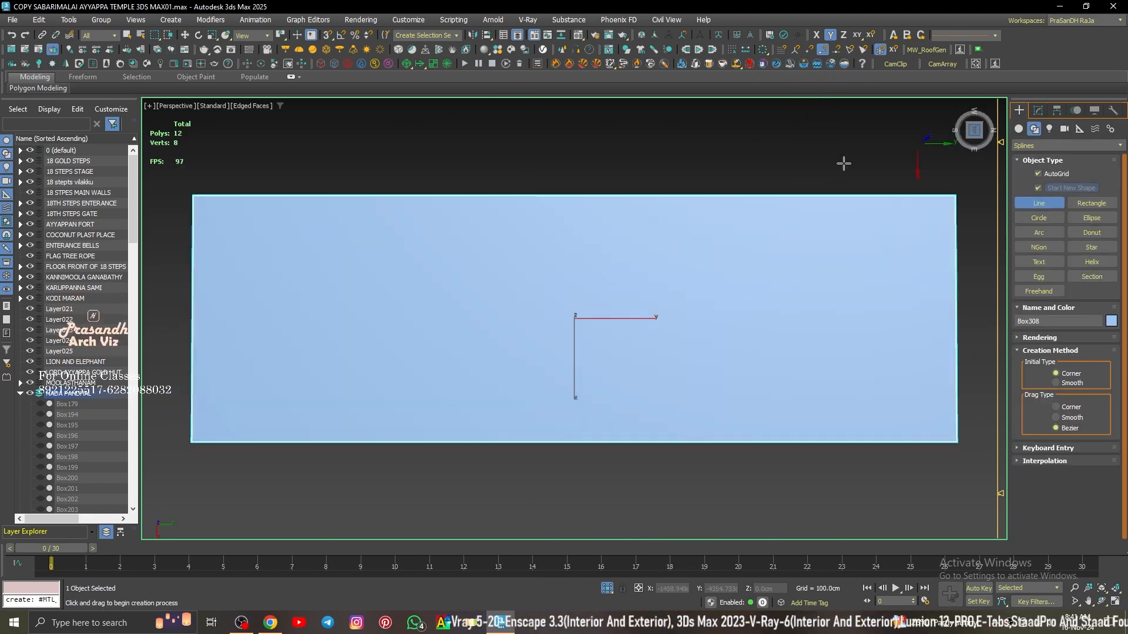
left_click(1035, 253)
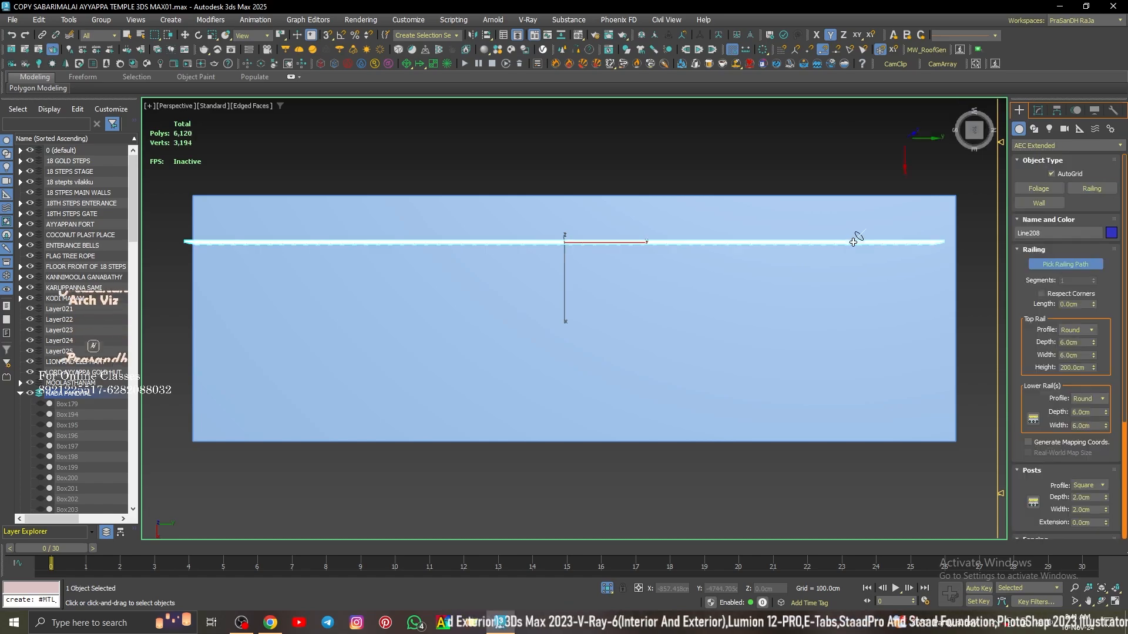
Step: Copy the railing to make four rows across the slab, and colour the slab and railings white
middle_click_drag(856, 239, 626, 288, "alt")
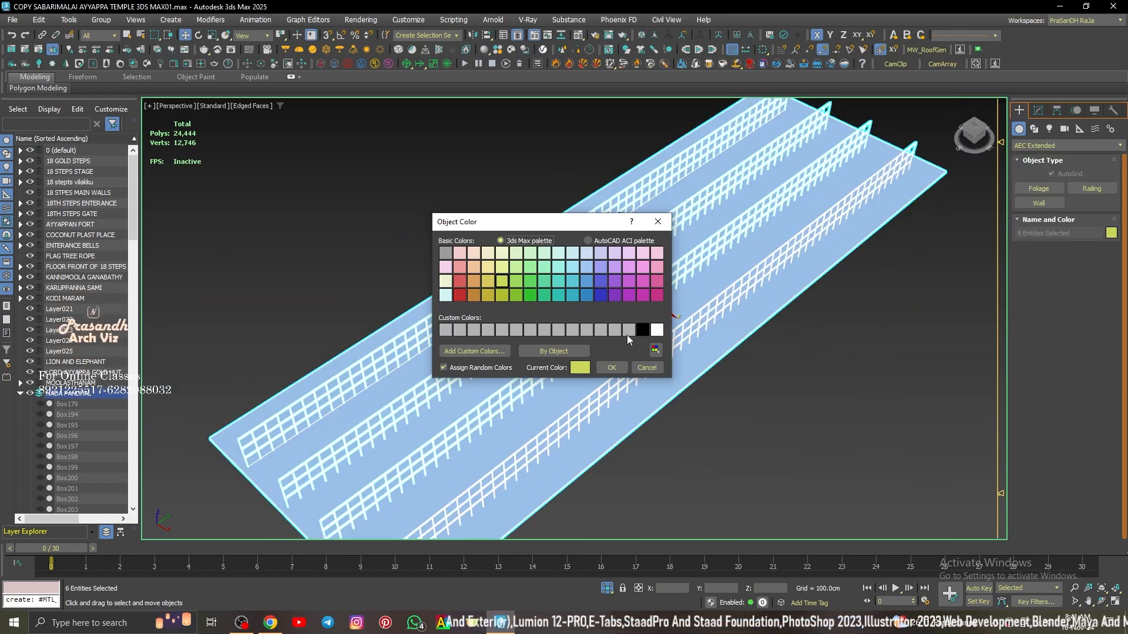
left_click(646, 382)
key("alt+q")
Step: Move the end vertex of the slab railing's path line about 150 cm along Y, back from the slab's end
middle_click_drag(659, 355, 705, 253, "alt")
scroll(587, 276, "up", 4)
left_click(705, 243)
left_click(587, 243)
middle_click_drag(587, 244, 529, 252, "alt")
left_click(1038, 111)
middle_click_drag(693, 235, 580, 192, "alt")
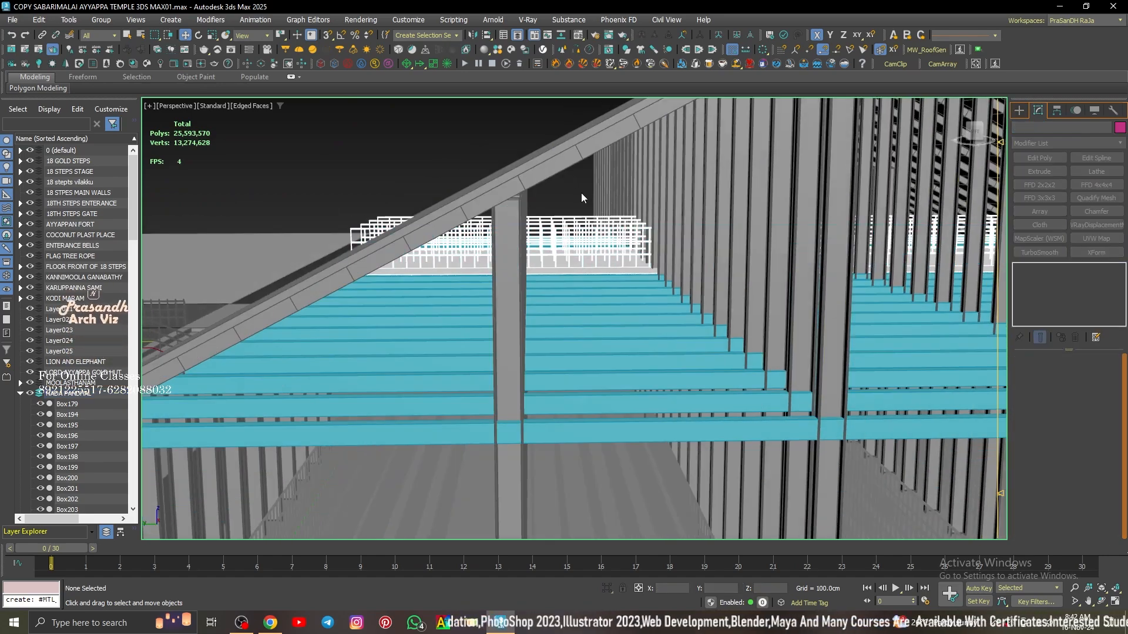
scroll(564, 235, "up", 5)
left_click(557, 244)
key("1")
left_click(271, 244)
middle_click_drag(330, 294, 396, 279, "alt")
scroll(396, 279, "down", 3)
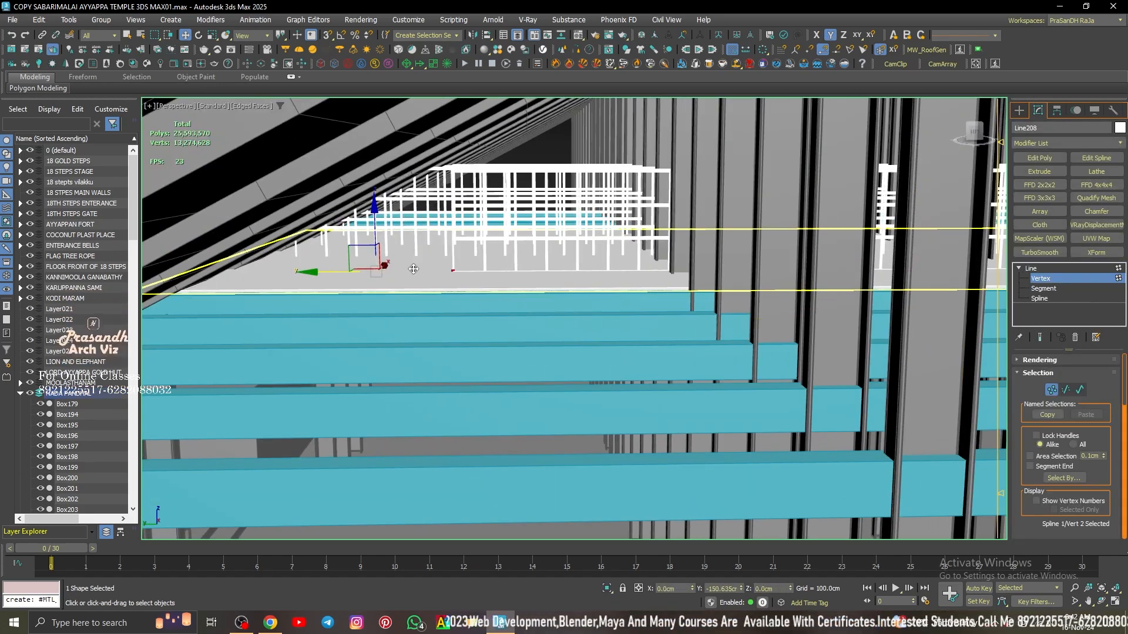
Step: Delete the three copied railings on the slab, keeping only the original one
left_click(1019, 110)
scroll(348, 255, "up", 3)
scroll(504, 227, "down", 4)
middle_click_drag(503, 227, 764, 274, "alt")
scroll(739, 317, "up", 5)
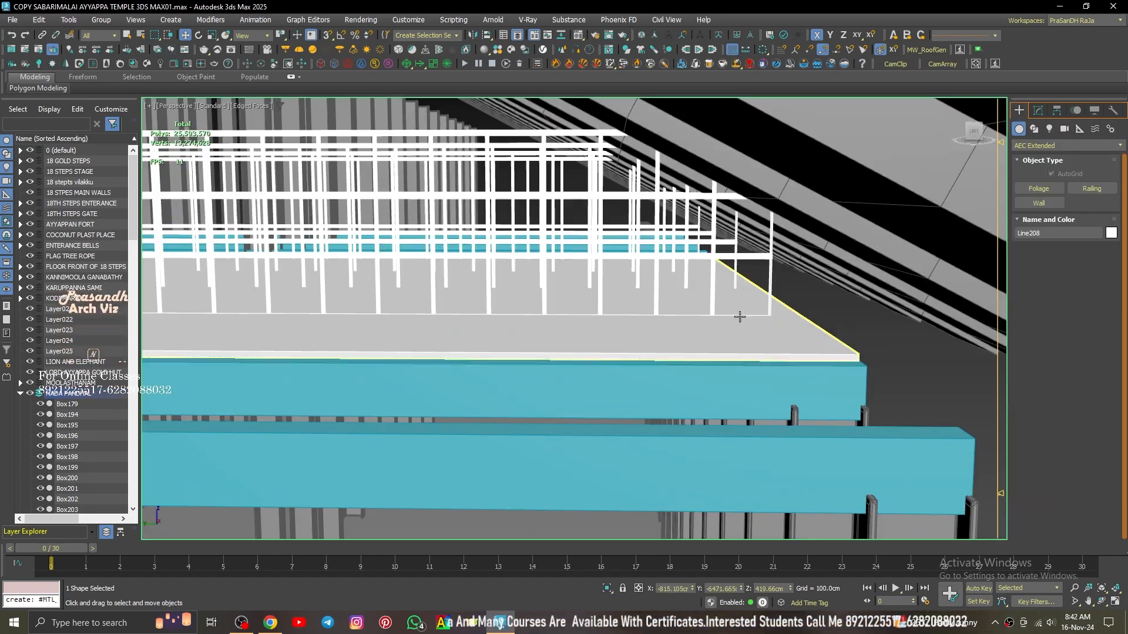
scroll(696, 322, "up", 5)
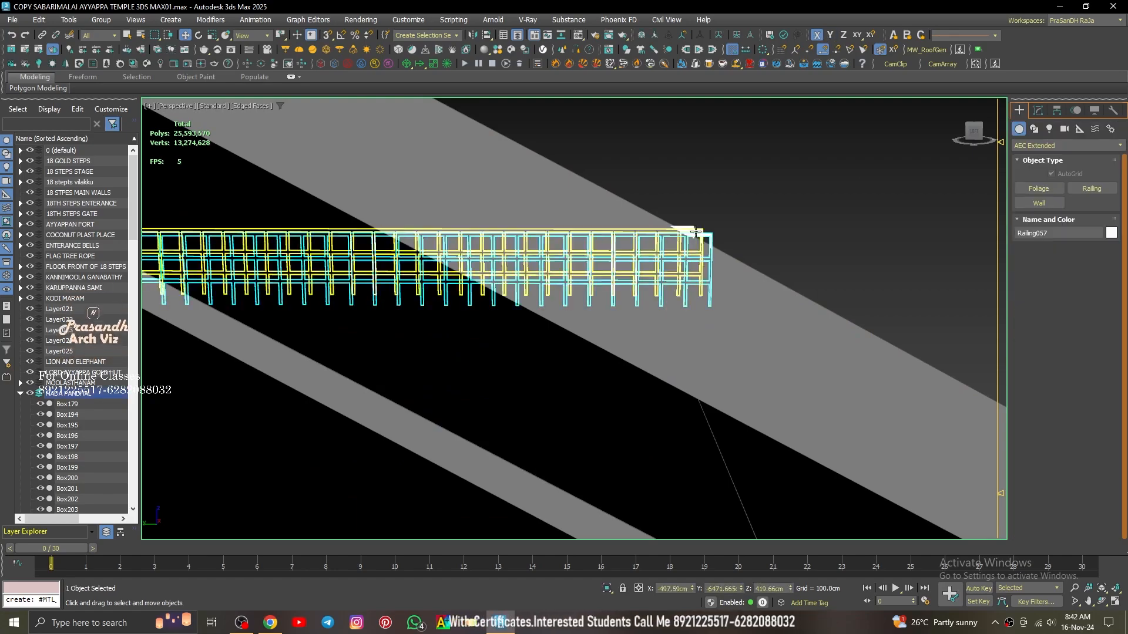
key("Delete")
Step: Copy the remaining slab railing sideways to form a second row and adjust its spacing
scroll(689, 228, "up", 4)
middle_click_drag(564, 259, 612, 277, "alt")
scroll(611, 277, "up", 4)
left_click(611, 277)
scroll(611, 277, "down", 3)
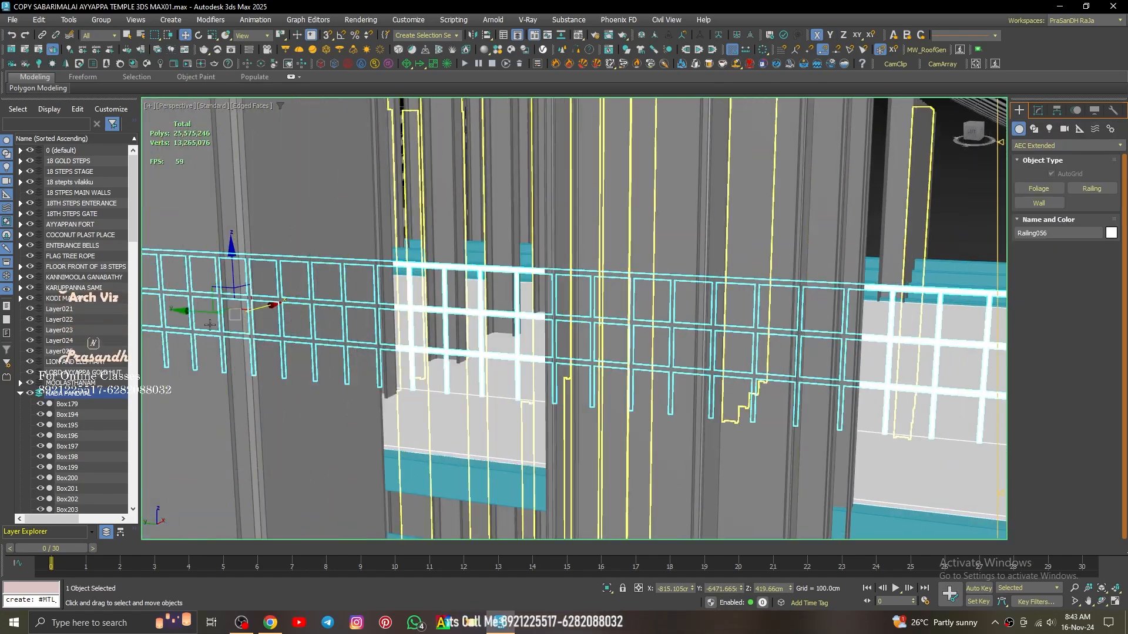
scroll(300, 339, "up", 4)
left_click_drag(300, 339, 534, 262, "shift")
middle_click_drag(533, 262, 368, 297, "alt")
left_click_drag(368, 298, 334, 301)
scroll(411, 293, "down", 4)
middle_click_drag(411, 294, 527, 275, "alt")
scroll(485, 294, "up", 5)
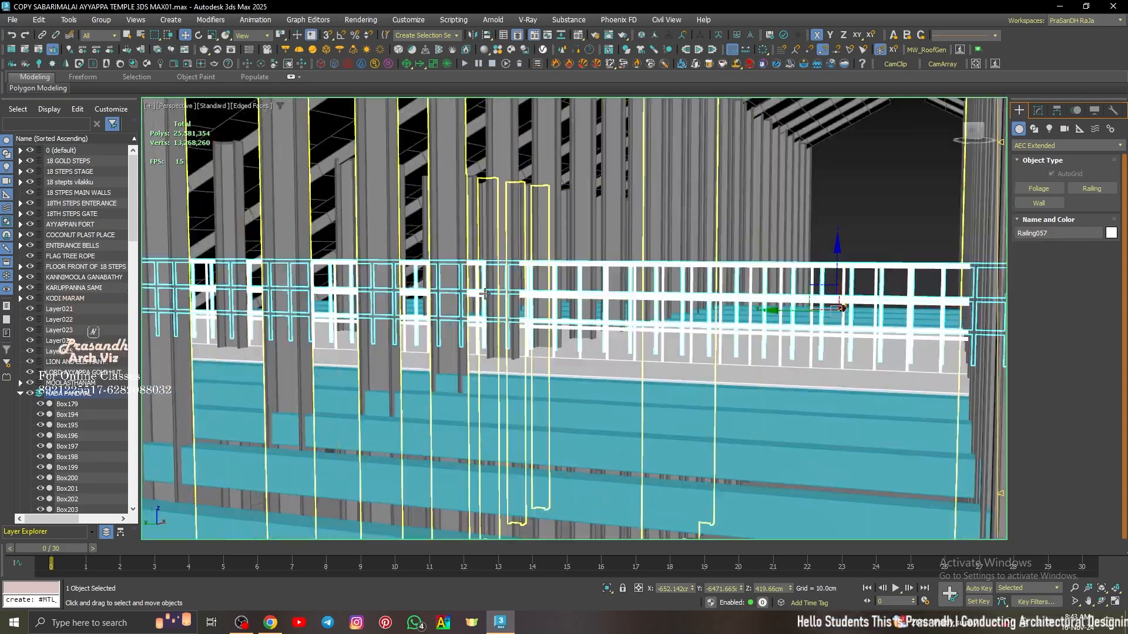
Step: Select both slab railings and copy them together about 525 cm along X
left_click(869, 268, "ctrl")
key("F3")
scroll(870, 267, "down", 4)
middle_click_drag(763, 282, 458, 330, "alt")
left_click_drag(420, 337, 576, 323, "shift")
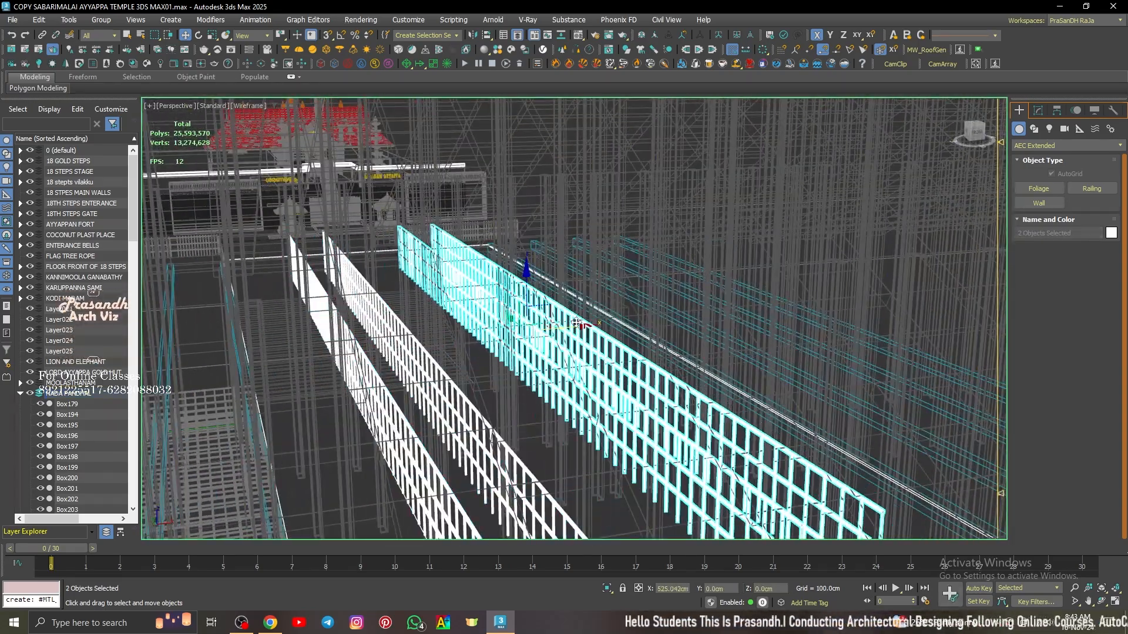
left_click(565, 361)
key("F3")
Step: Inspect the slab railings, the steps beyond the hall and the view along its aisles
scroll(582, 273, "up", 6)
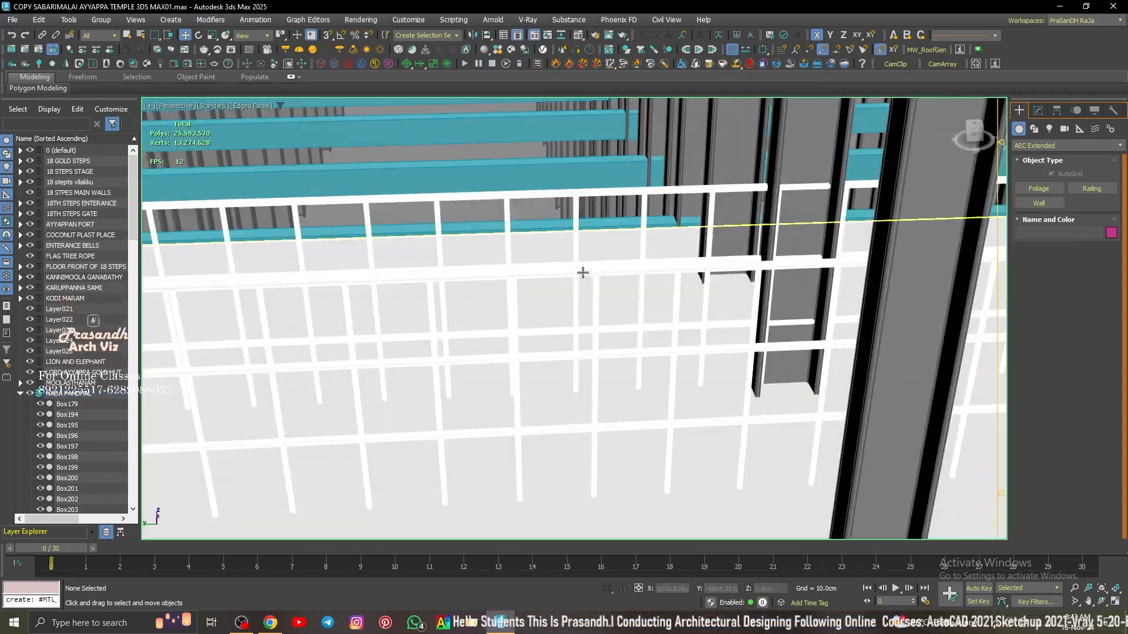
left_click(475, 198)
middle_click_drag(475, 201, 493, 273, "alt")
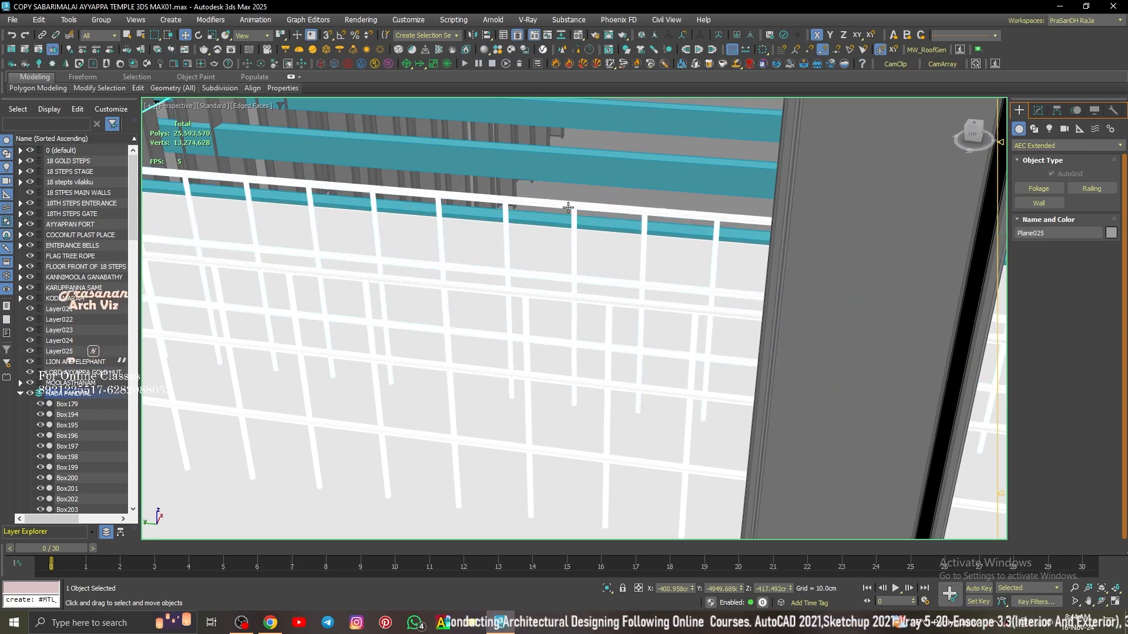
middle_click_drag(463, 320, 637, 317, "alt")
scroll(638, 317, "down", 8)
right_click(793, 145)
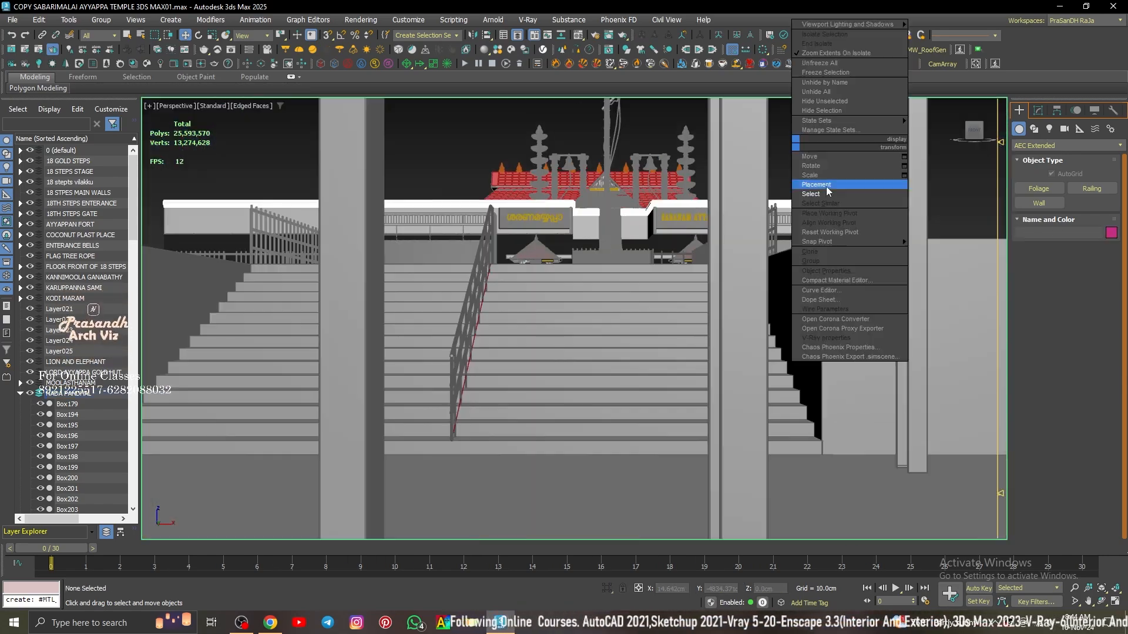
left_click(825, 194)
middle_click_drag(810, 200, 650, 207, "alt")
scroll(668, 335, "down", 8)
middle_click_drag(522, 364, 572, 370)
scroll(571, 370, "up", 6)
Step: Select all railings similar to the centre aisle railing and set their object colour to white
left_click(616, 372)
right_click(619, 373)
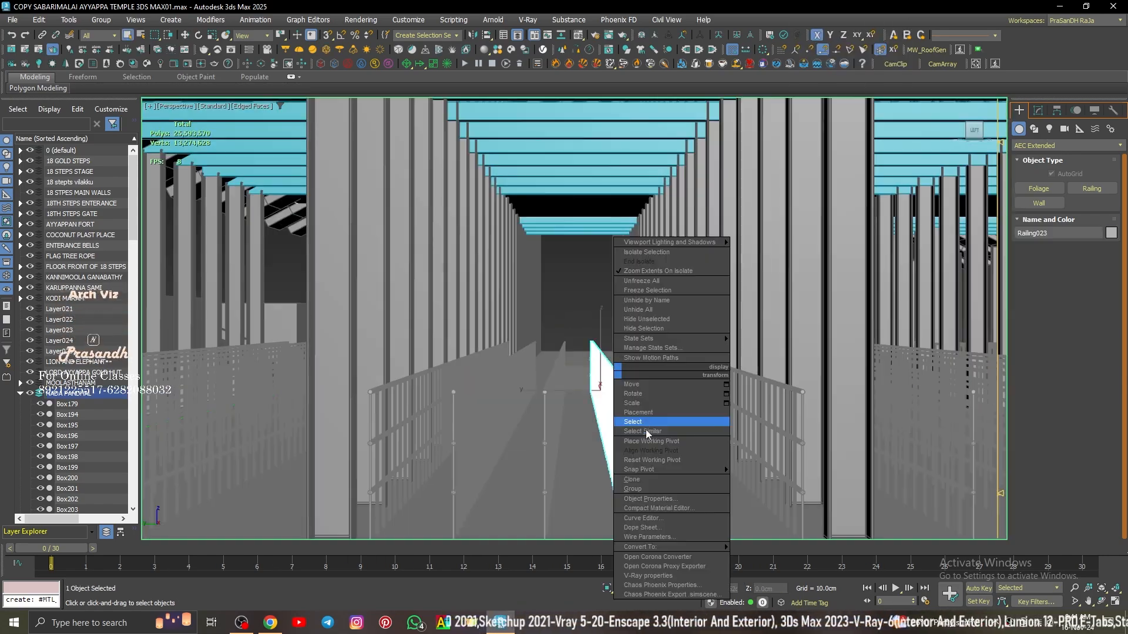
left_click(647, 432)
left_click(1110, 233)
left_click(657, 330)
left_click(620, 365)
left_click(578, 420)
Step: Turn off the edged-face display and examine the hall from the steps and the roof side
key("F4")
mouse_move(599, 329)
middle_mouse_down("alt")
mouse_move(577, 306)
mouse_move(675, 294)
middle_mouse_up("alt")
scroll(675, 265, "up", 6)
right_click(830, 149)
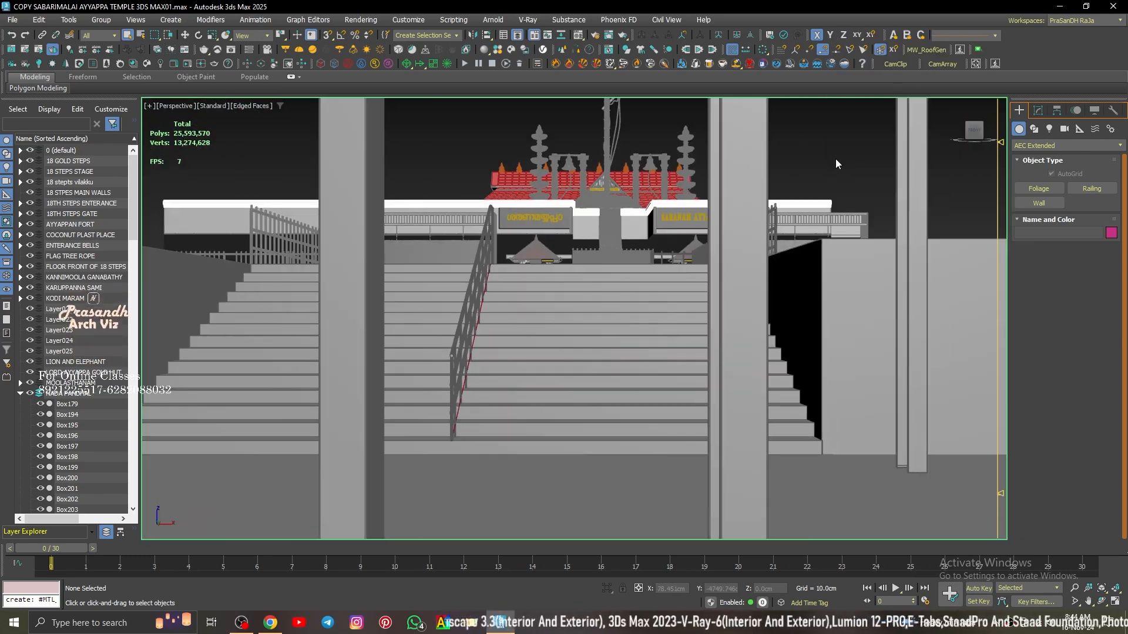
scroll(836, 159, "up", 6)
scroll(803, 429, "down", 8)
scroll(803, 428, "down", 10)
scroll(425, 308, "up", 6)
left_click(636, 196)
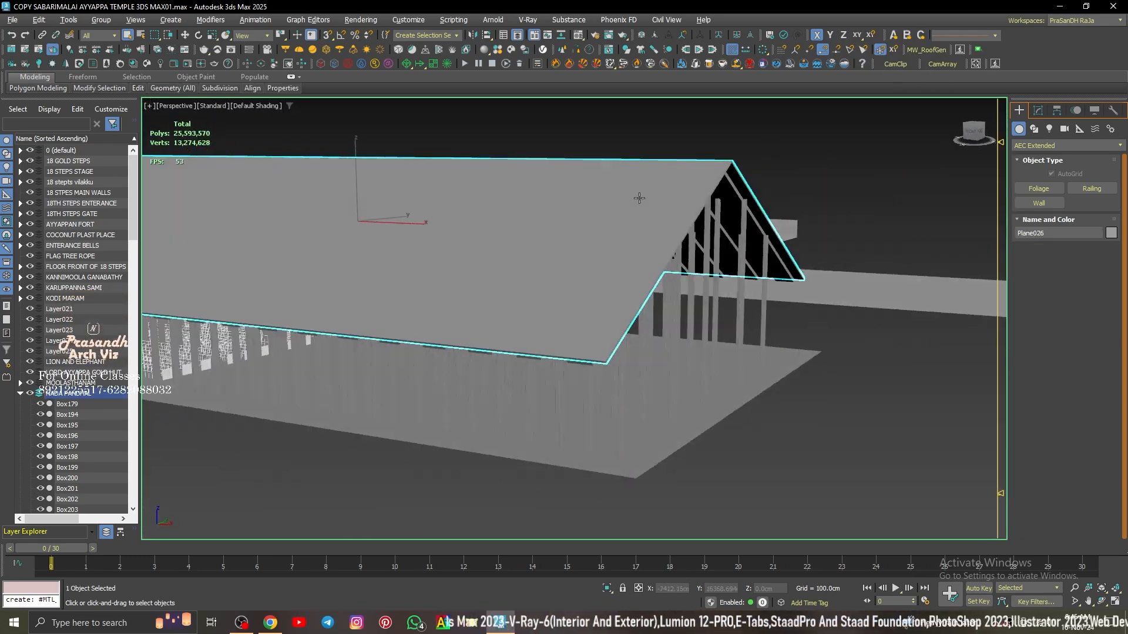
middle_click_drag(637, 196, 758, 235, "alt")
Step: Draw an upright plane in the front view and rotate it to face the hall's open gable end
left_click(1093, 146)
left_click(1075, 154)
left_click(1091, 248)
scroll(638, 330, "down", 5)
mouse_move(637, 330)
middle_mouse_down("alt")
mouse_move(629, 308)
mouse_move(587, 288)
middle_mouse_up("alt")
left_click_drag(330, 388, 399, 380)
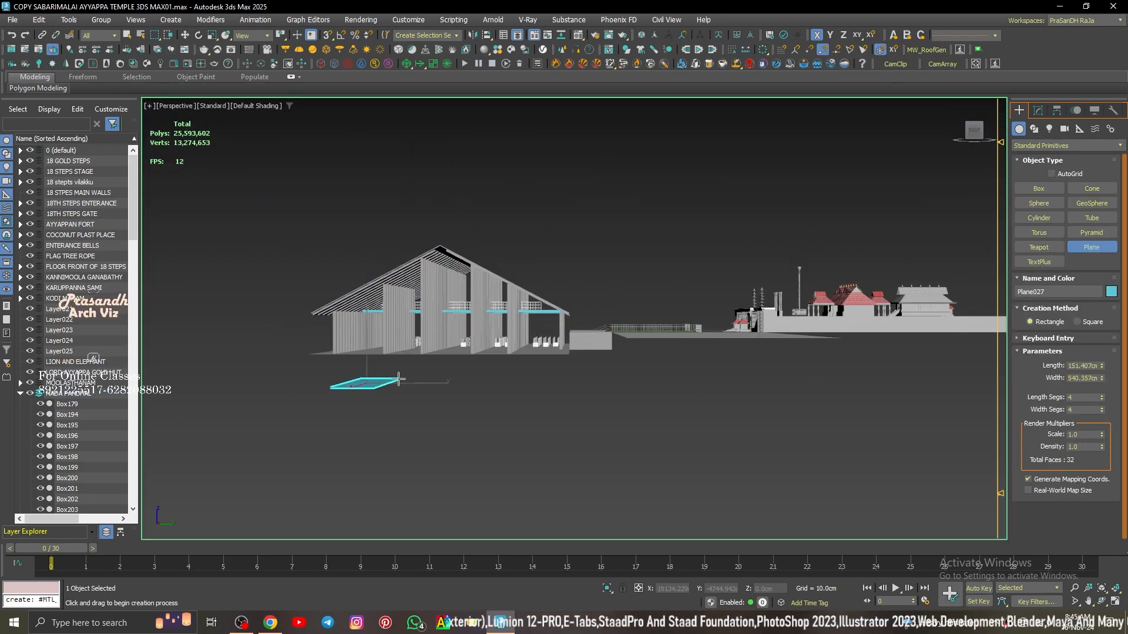
key("f")
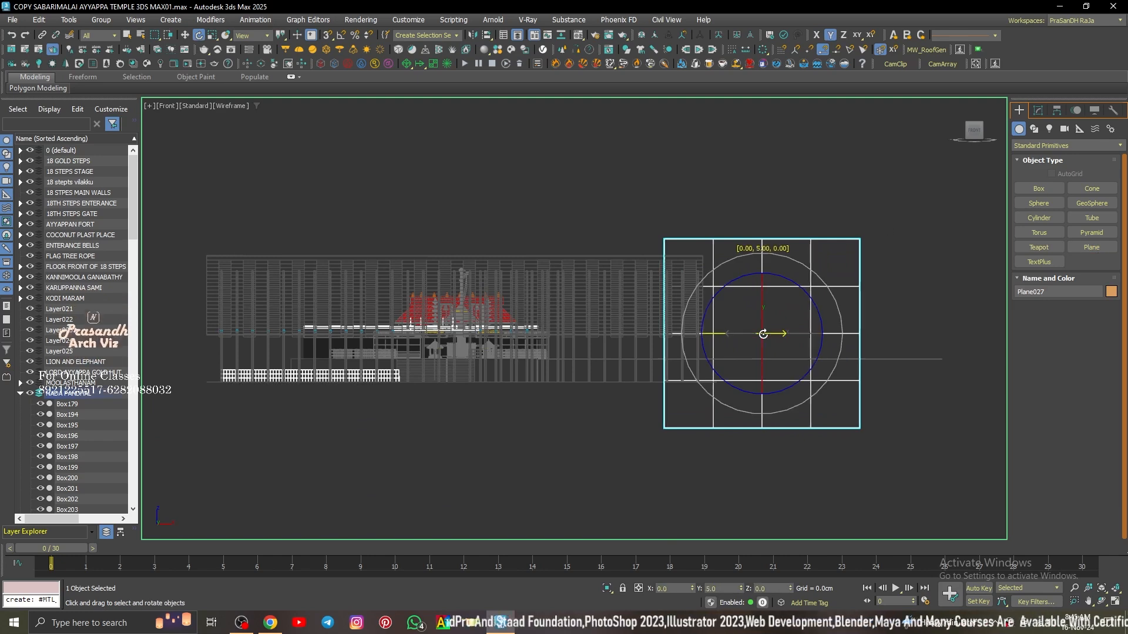
key("p")
middle_click_drag(742, 333, 441, 315, "alt")
Step: Scale the plane uniformly to about 161% so it covers the hall's end, and make it see-through
scroll(432, 266, "up", 3)
key("r")
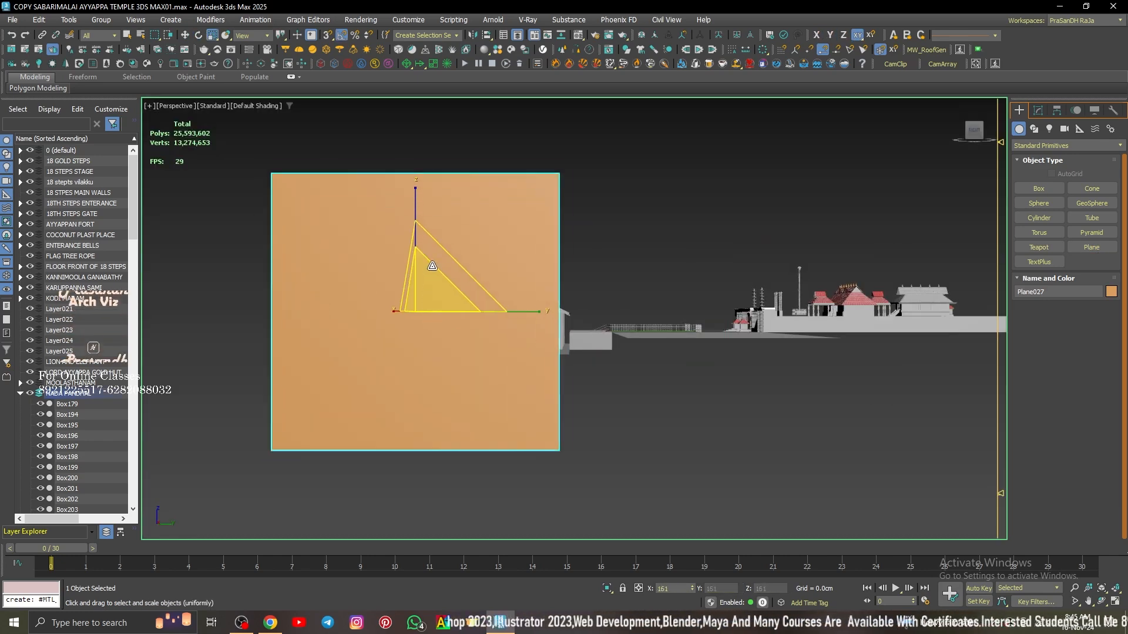
key("alt+x")
scroll(584, 294, "up", 2)
scroll(978, 286, "down", 2)
Step: Move the plane's Edit Poly vertices to shape it into a gable outline around the hall, then restore its opaque display
key("w")
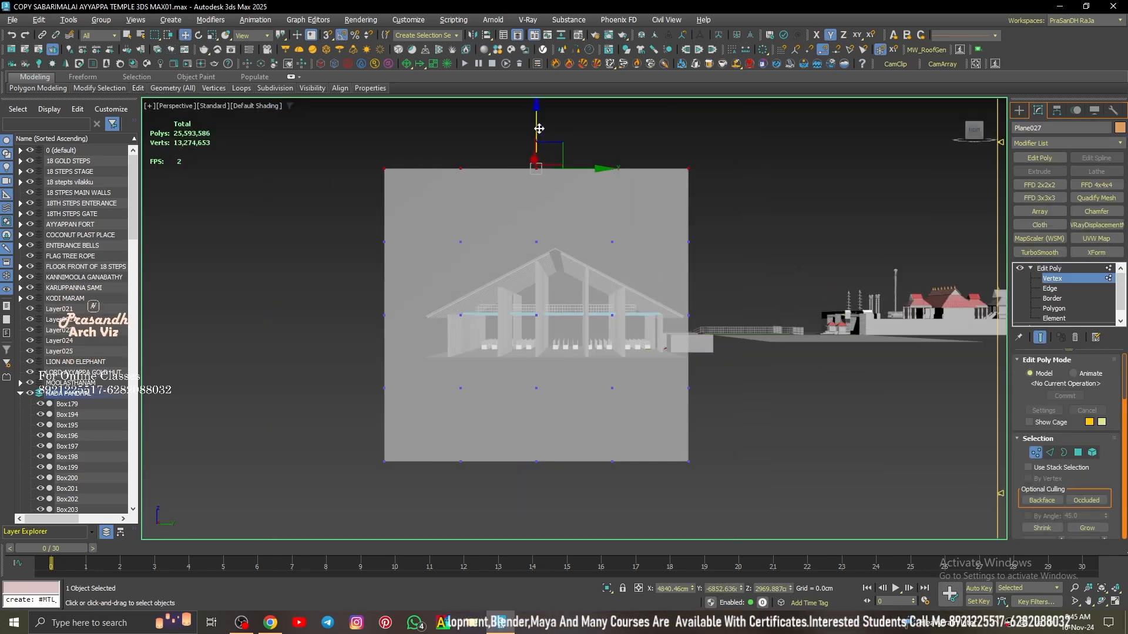
key("1")
left_click_drag(533, 384, 534, 326)
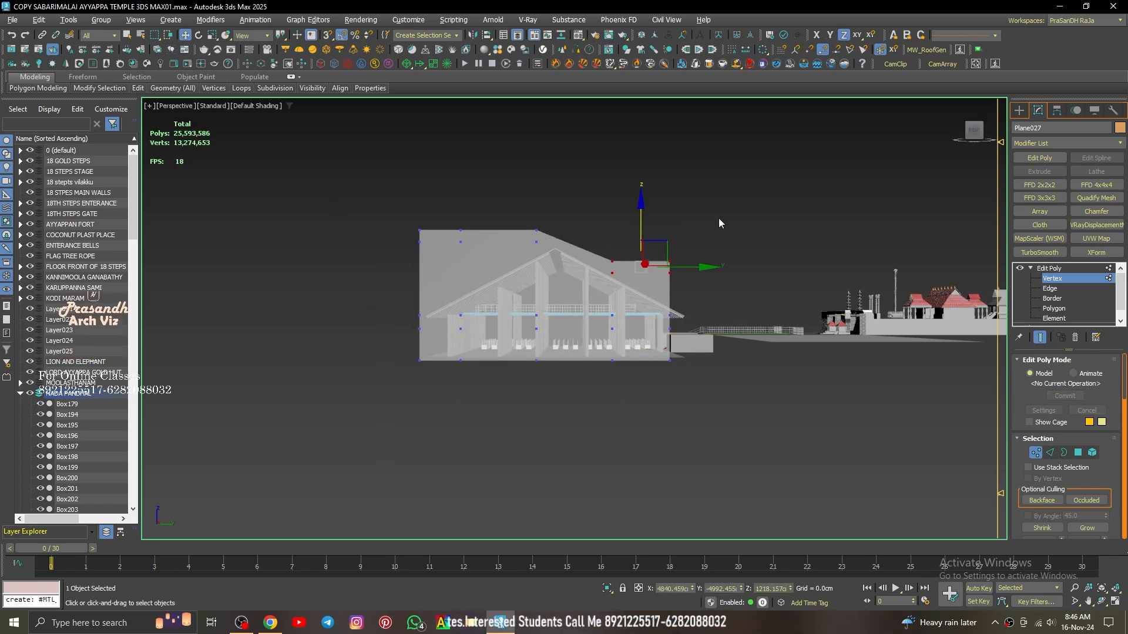
scroll(466, 297, "up", 2)
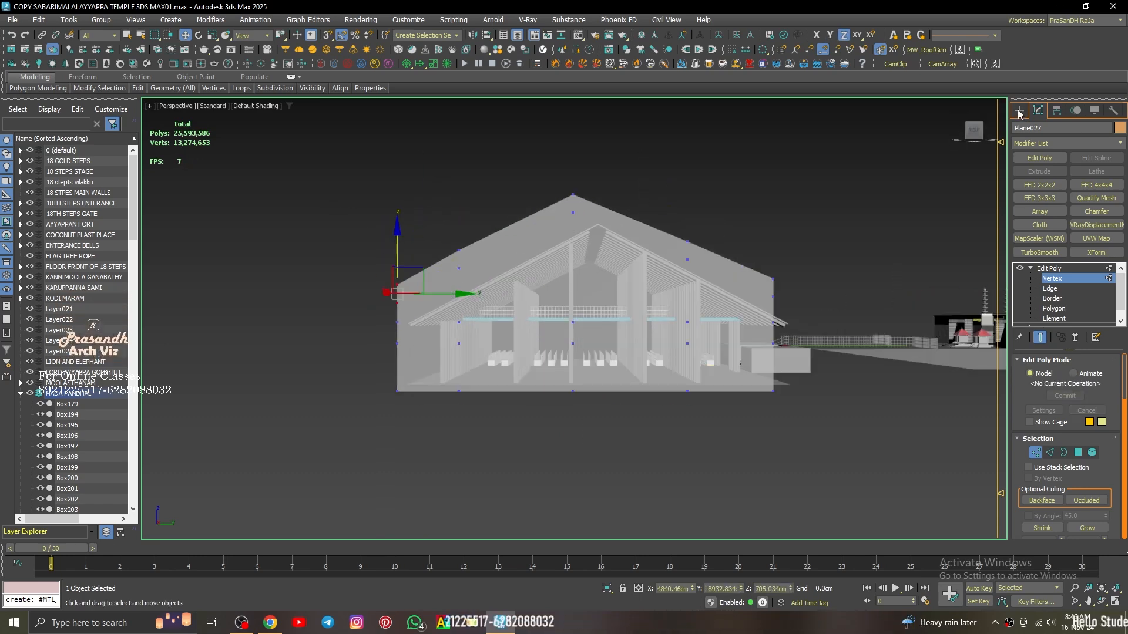
left_click(1019, 111)
key("alt+x")
Step: Move the gable-shaped plane along the hall's length against its end
left_click(962, 130)
left_click_drag(637, 299, 549, 299)
left_click(963, 130)
Step: Give the gable wall thickness with a Shell modifier and deselect it
left_click(1038, 110)
left_click(1055, 143)
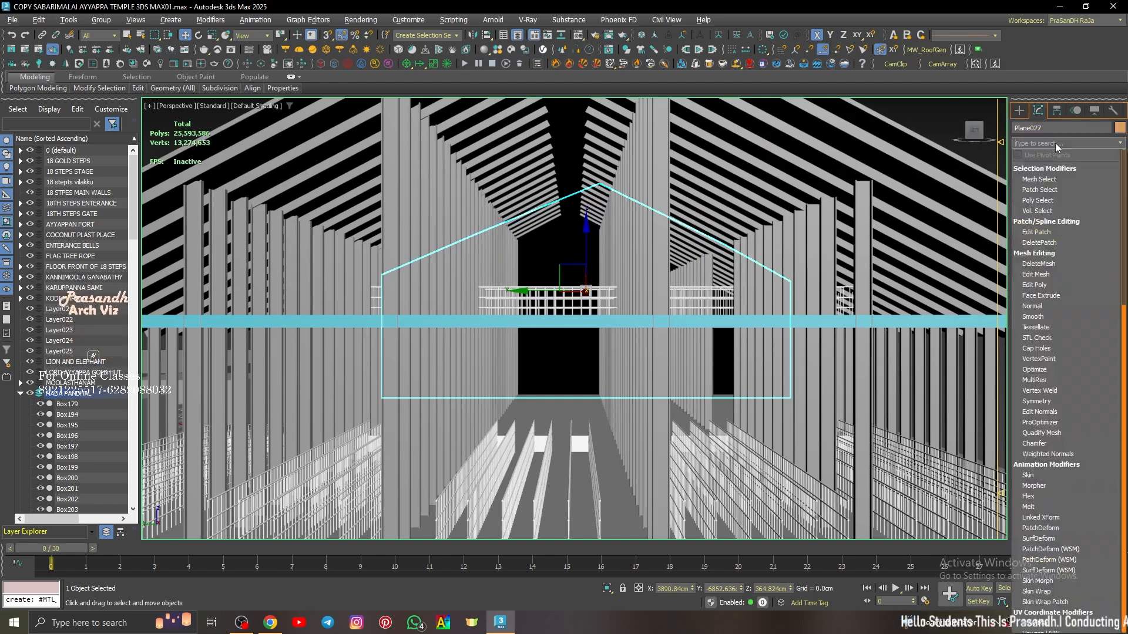
key("s")
key("h")
key("Return")
scroll(738, 212, "down", 5)
key("q")
left_click(737, 211)
Step: Add an Edit Poly modifier to the gable wall, open it at vertex level, and deselect the wall
scroll(675, 334, "up", 6)
middle_click_drag(675, 335, 911, 332)
scroll(870, 376, "down", 2)
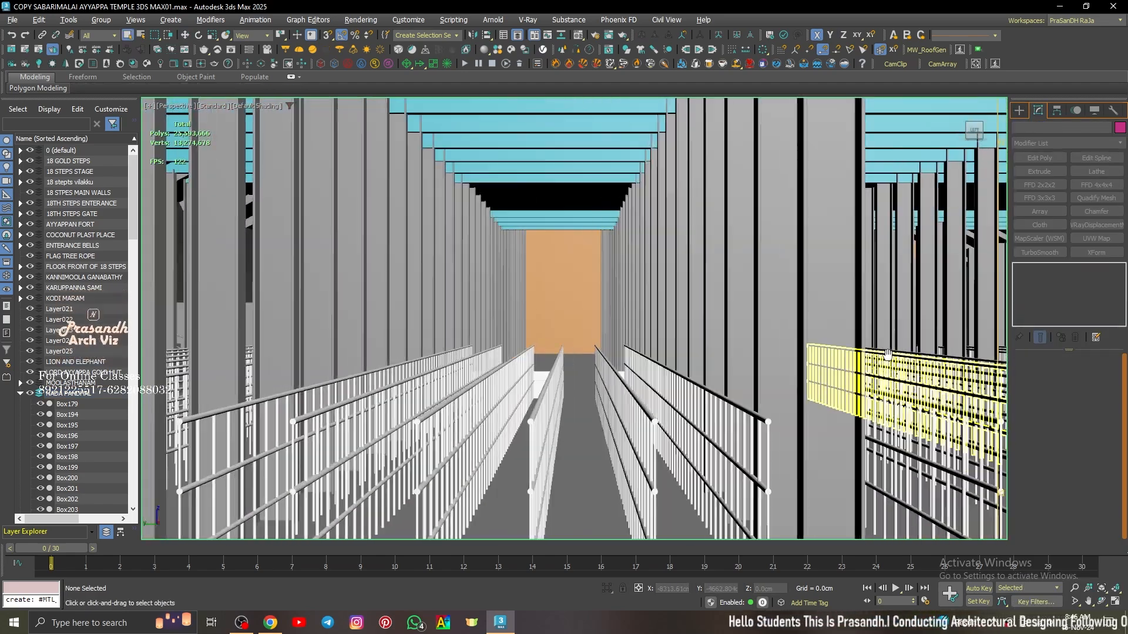
scroll(588, 312, "down", 3)
left_click(570, 300)
scroll(585, 312, "down", 1)
left_click(1040, 158)
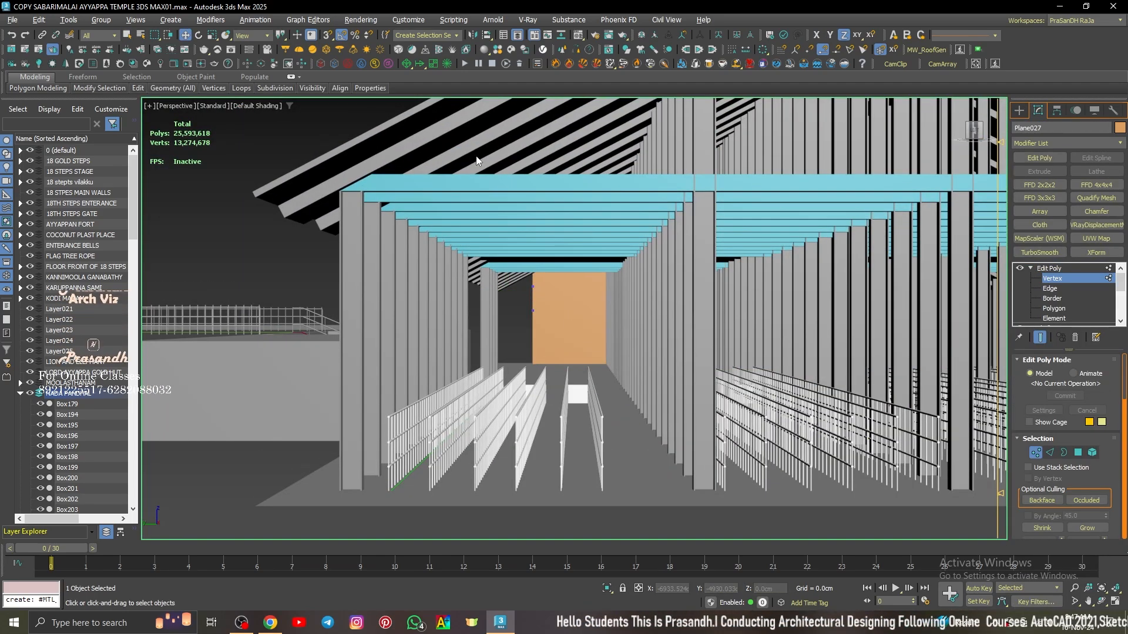
left_click(1019, 111)
right_click(187, 230)
left_click(225, 280)
scroll(676, 246, "down", 5)
left_click(797, 217)
Step: Examine the raised SARANAM AYYAPPA lettering on the temple's front wall up close
scroll(614, 329, "up", 6)
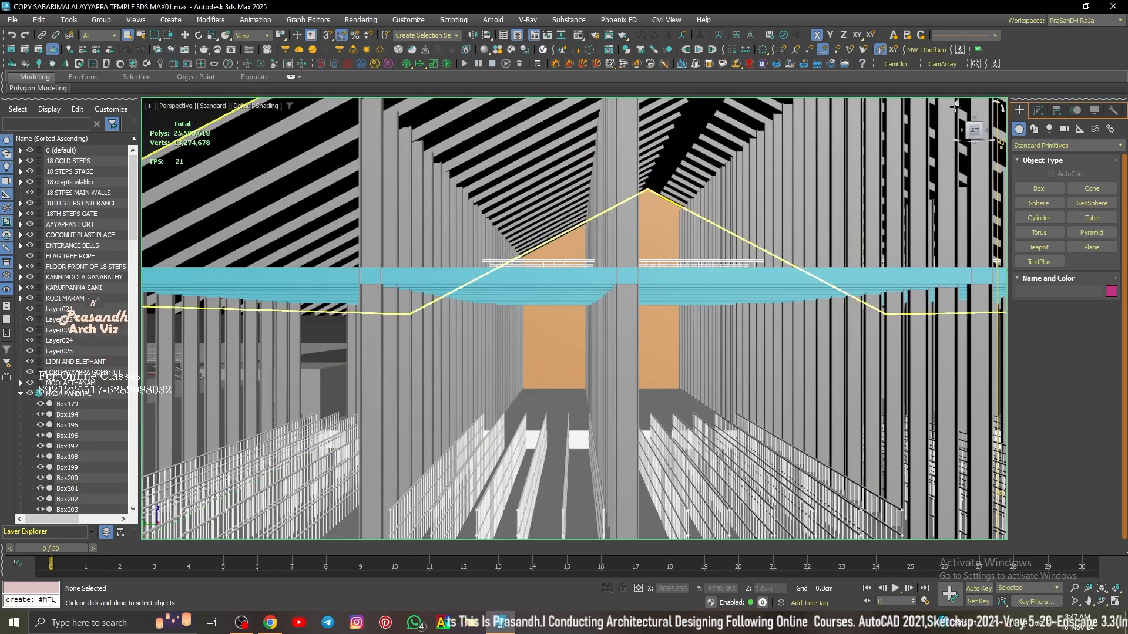
left_click(986, 130)
middle_click_drag(728, 306, 696, 291)
scroll(696, 290, "up", 5)
scroll(876, 210, "up", 8)
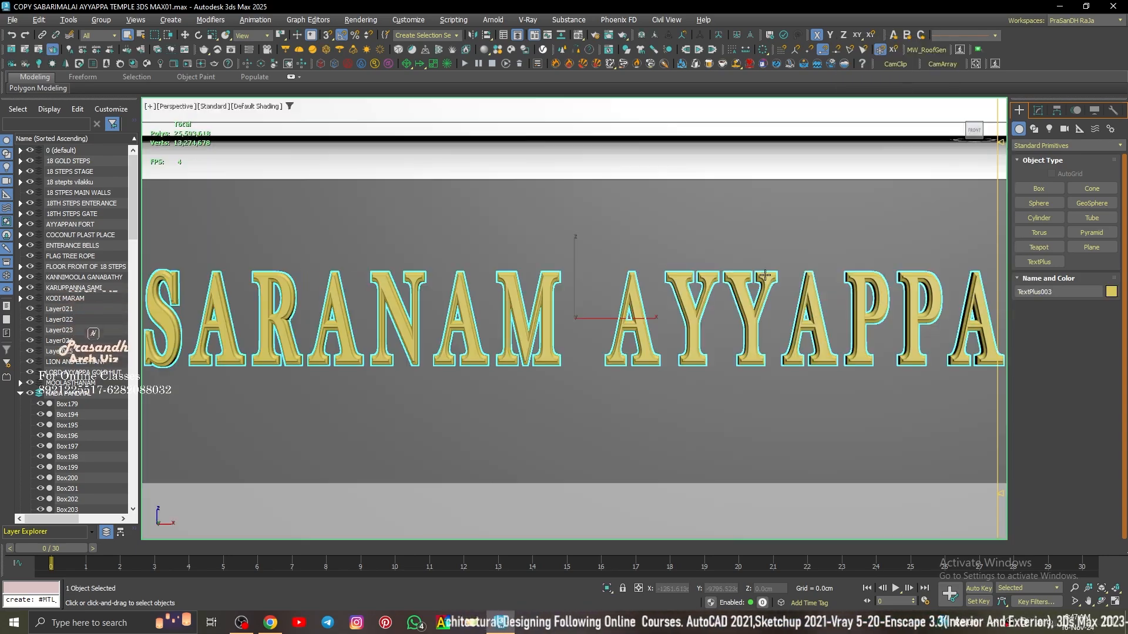
right_click(763, 124)
left_click(798, 176)
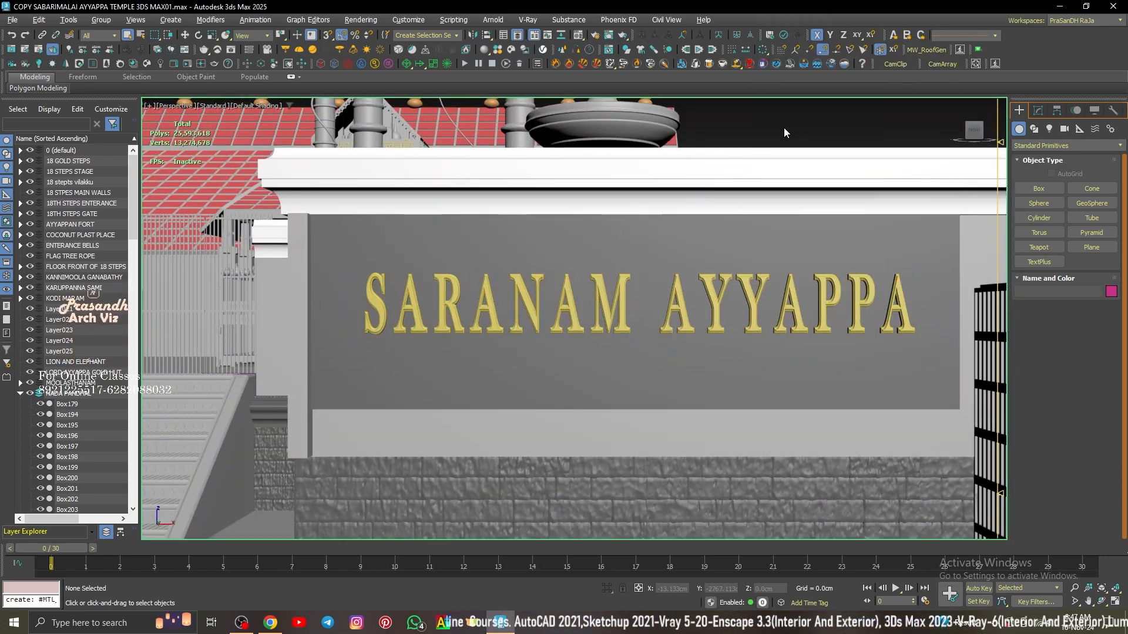